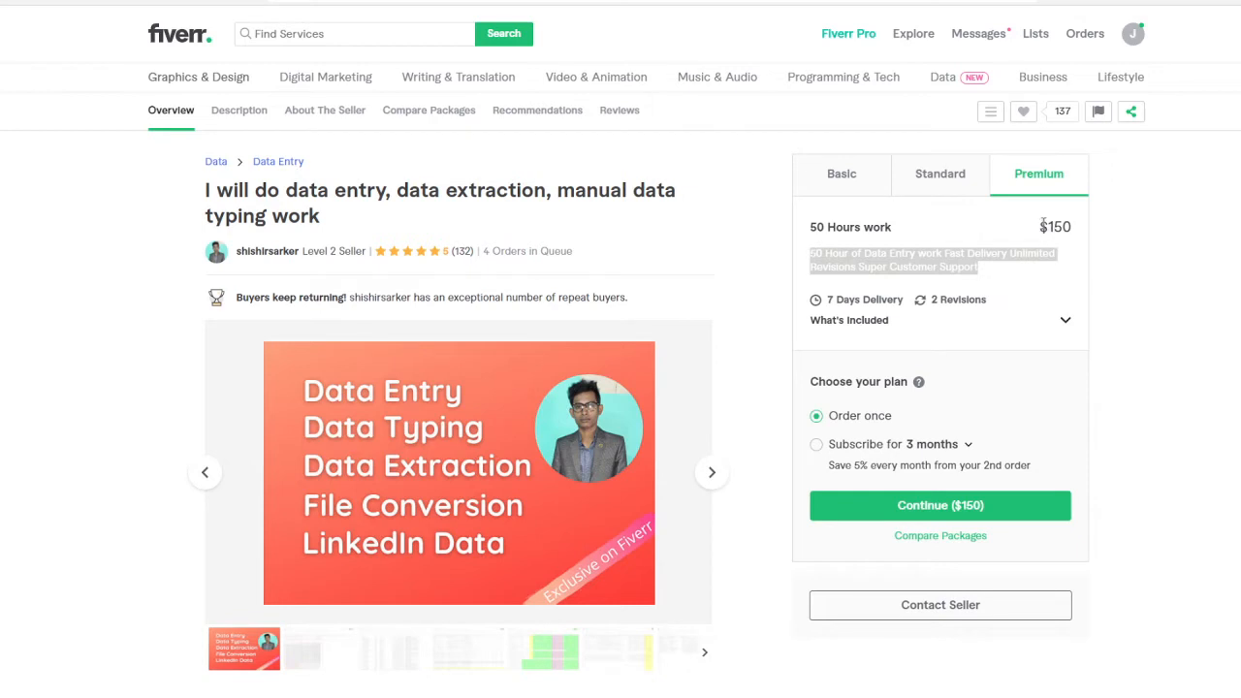
- Compare the Premium, Standard and Basic packages of the data entry gig and read its service description
{"action": "left_click_drag", "start_coordinate": [1043, 225], "coordinate": [1053, 223]}
{"action": "left_click", "coordinate": [939, 186]}
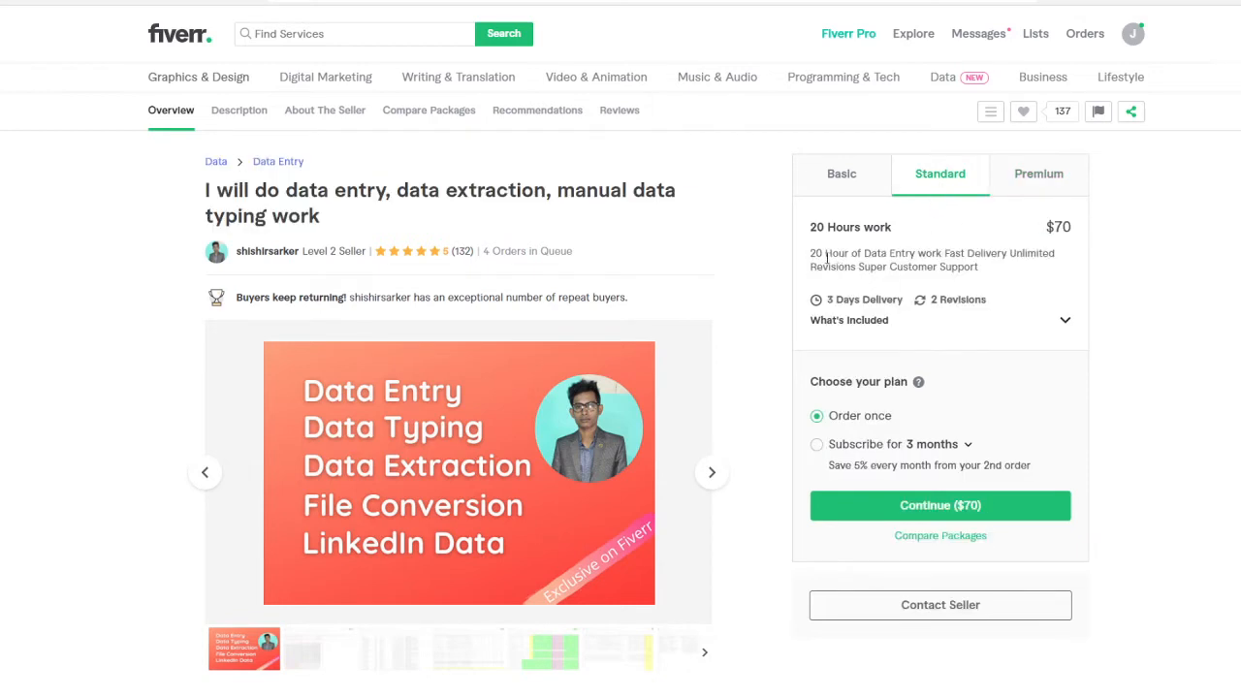
{"action": "left_click", "coordinate": [832, 190]}
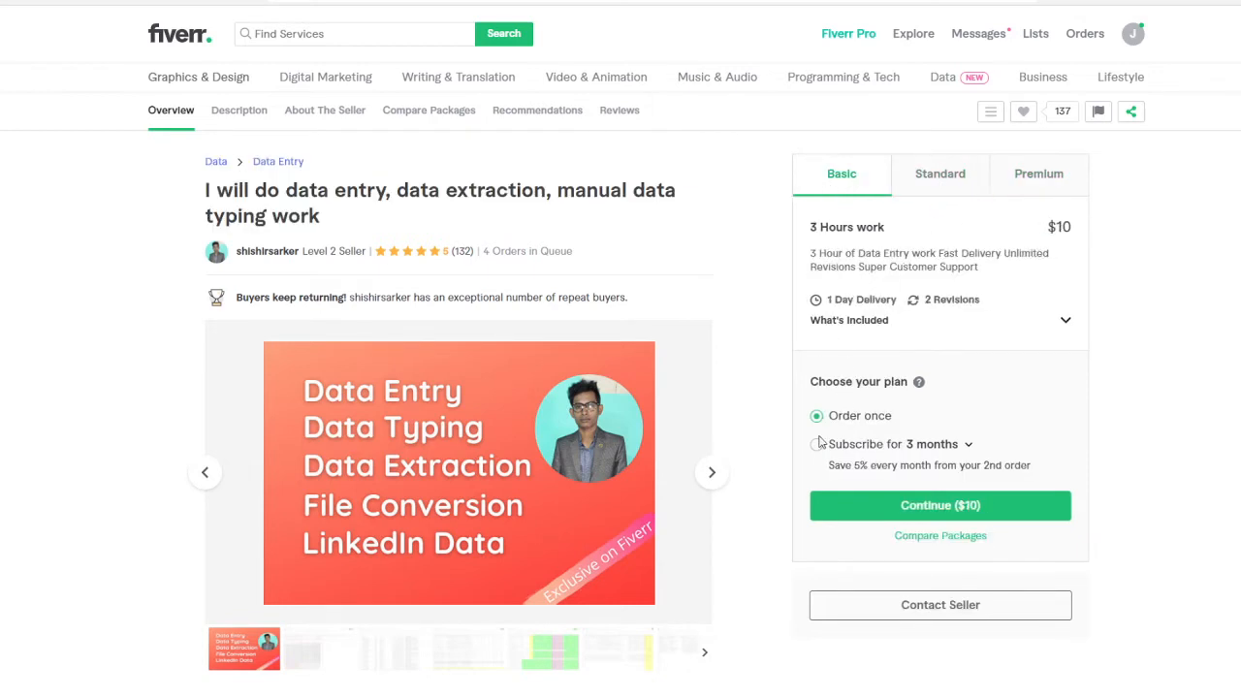
{"action": "scroll", "coordinate": [793, 296], "scroll_direction": "down", "scroll_amount": 2}
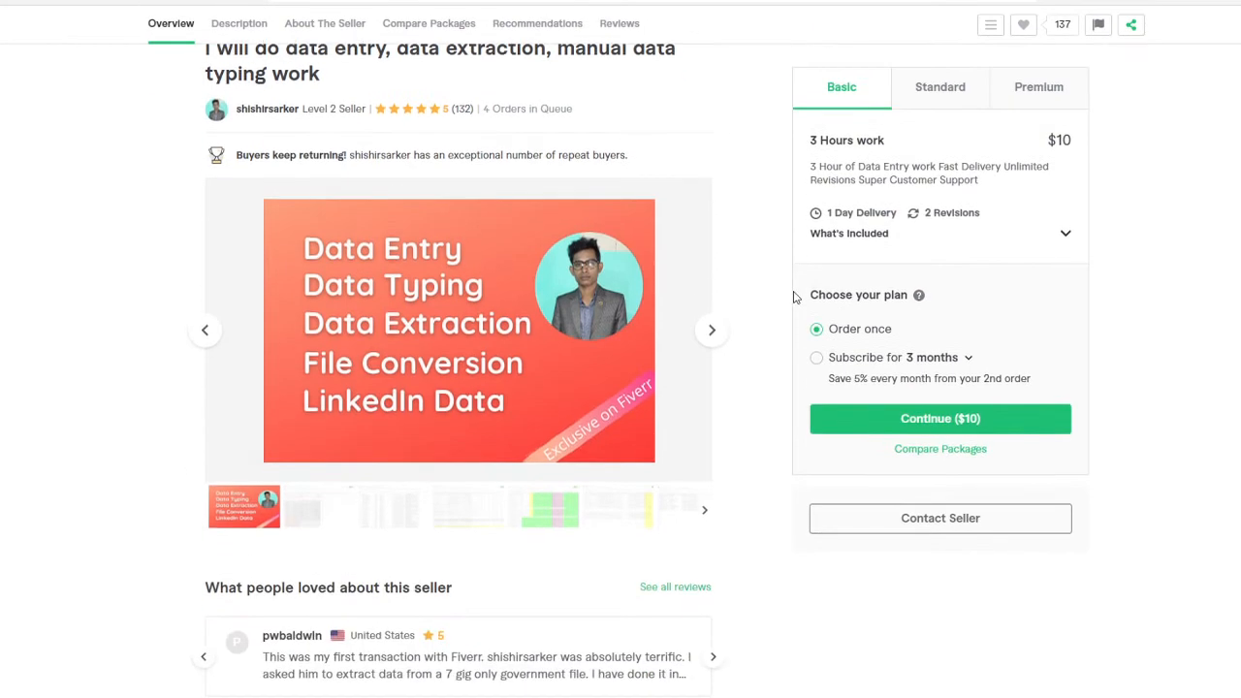
{"action": "scroll", "coordinate": [777, 286], "scroll_direction": "down", "scroll_amount": 5}
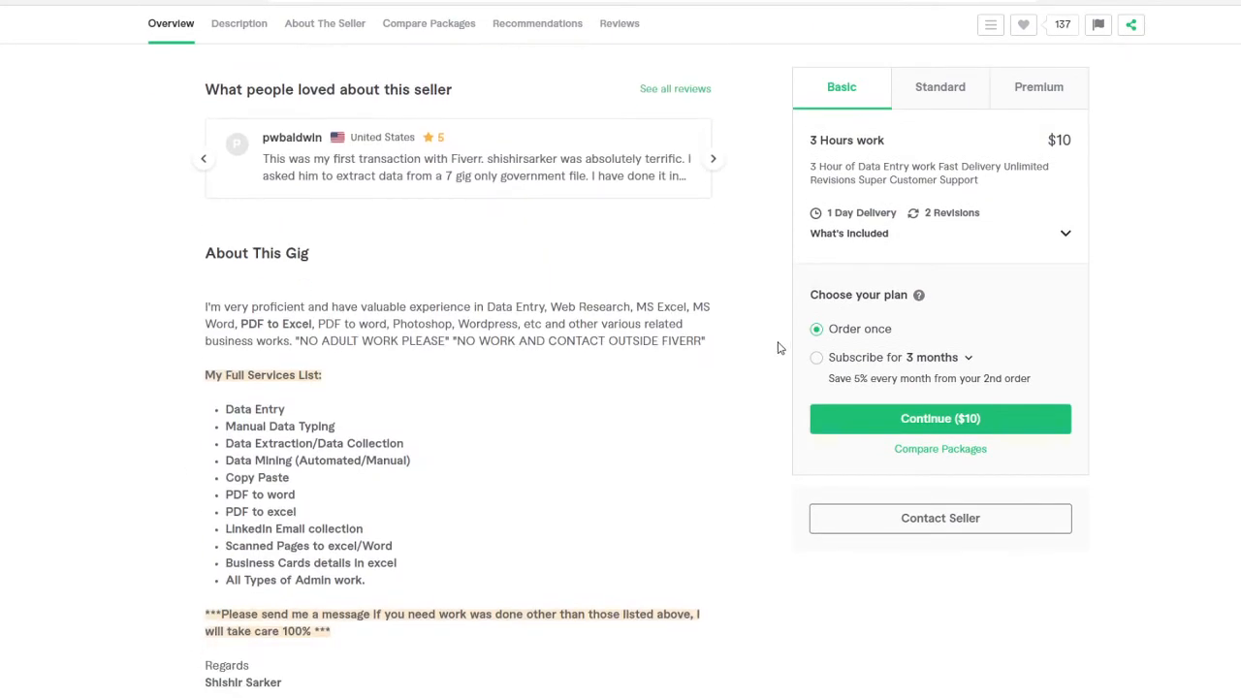
{"action": "scroll", "coordinate": [778, 374], "scroll_direction": "up", "scroll_amount": 4}
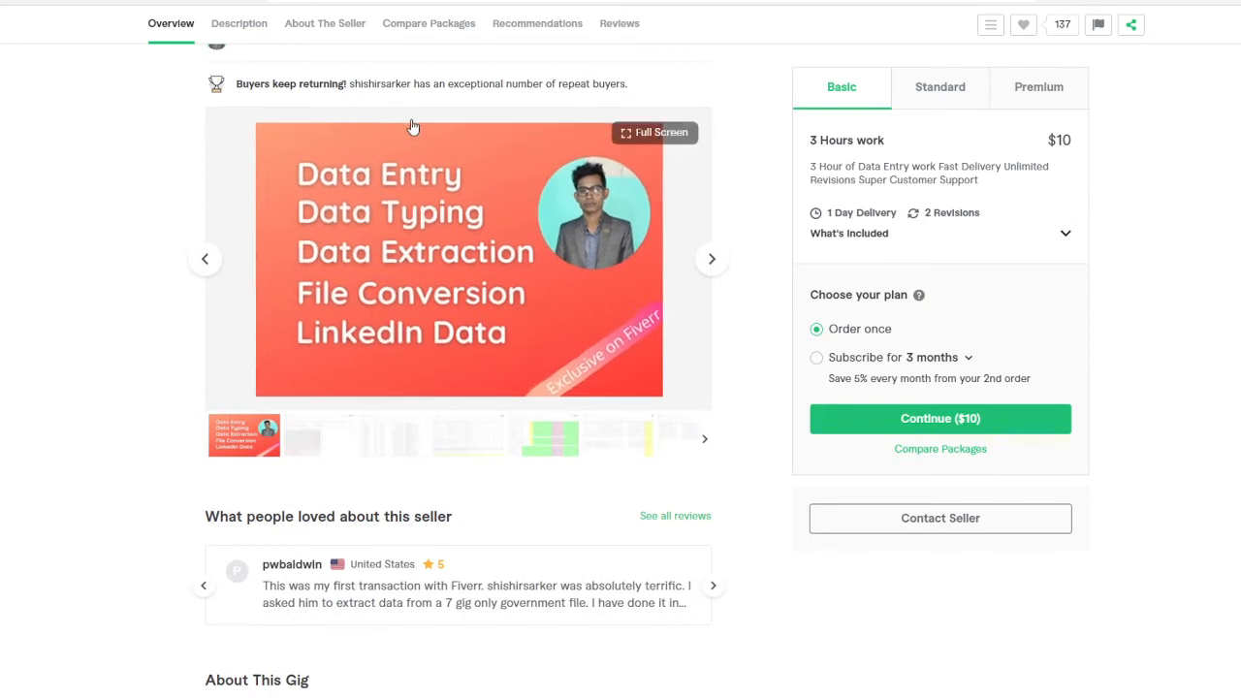
{"action": "scroll", "coordinate": [492, 115], "scroll_direction": "up", "scroll_amount": 2}
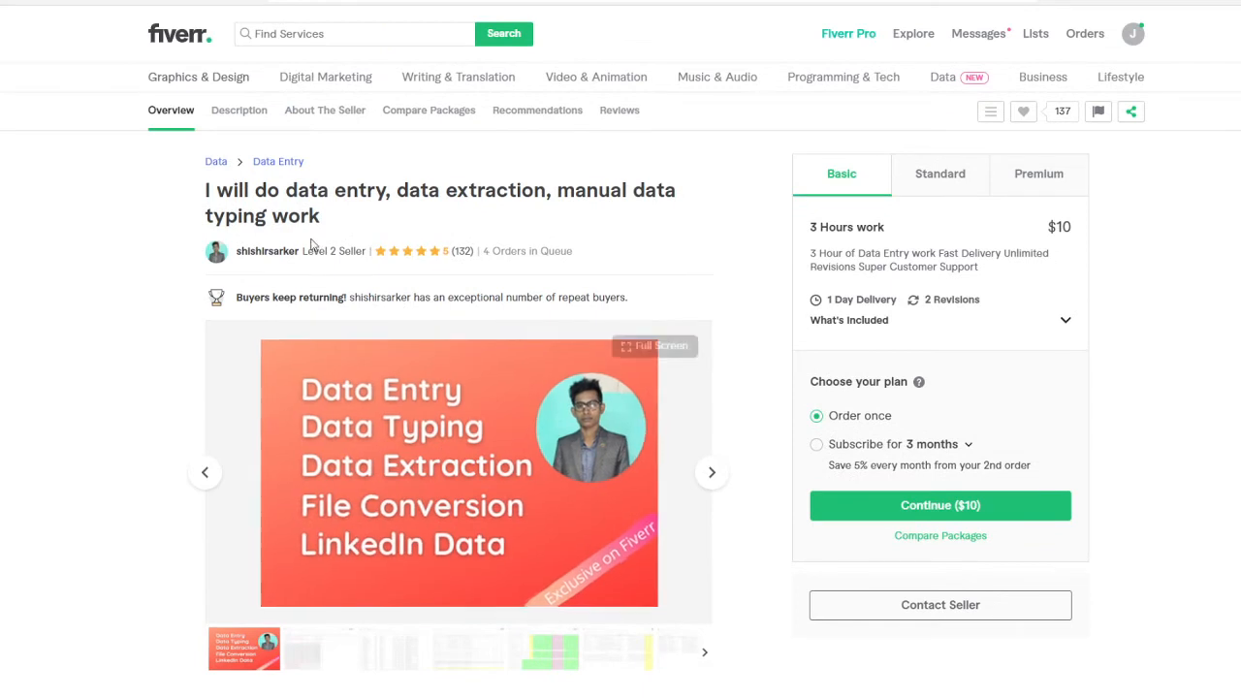
- Search the services for "convert pdf to word" and open the first PDF to Word conversion gig in the results
{"action": "left_click", "coordinate": [298, 34]}
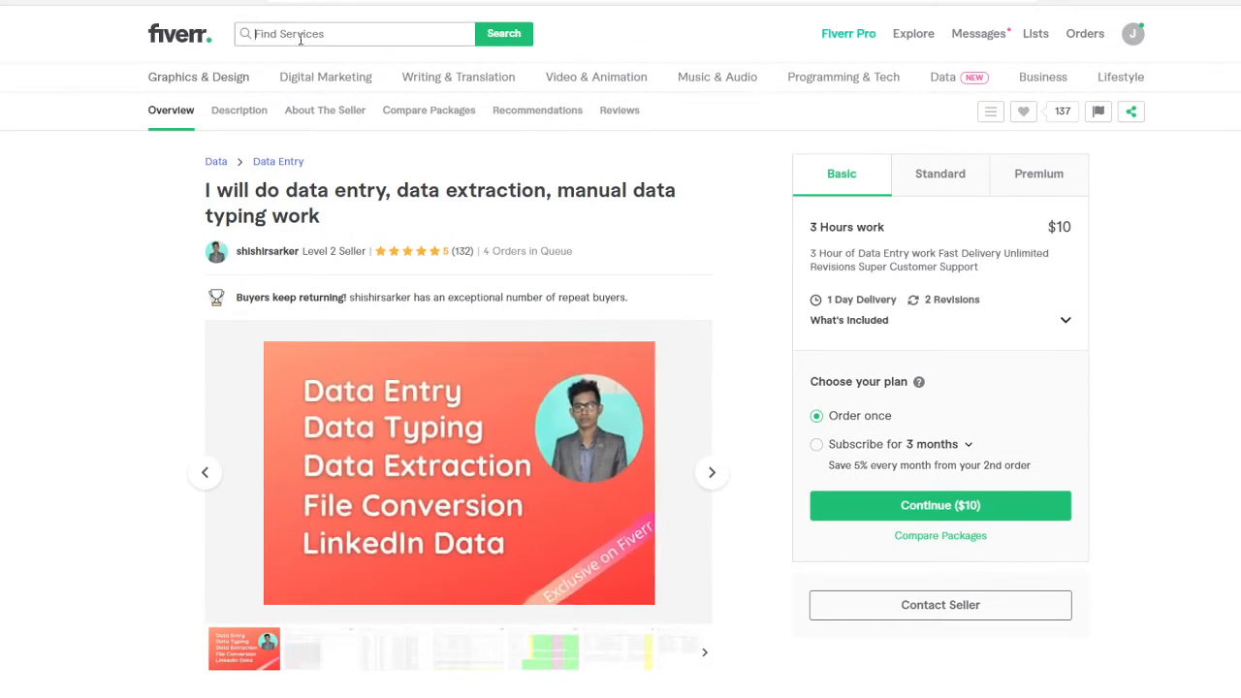
{"action": "type", "text": "pdf"}
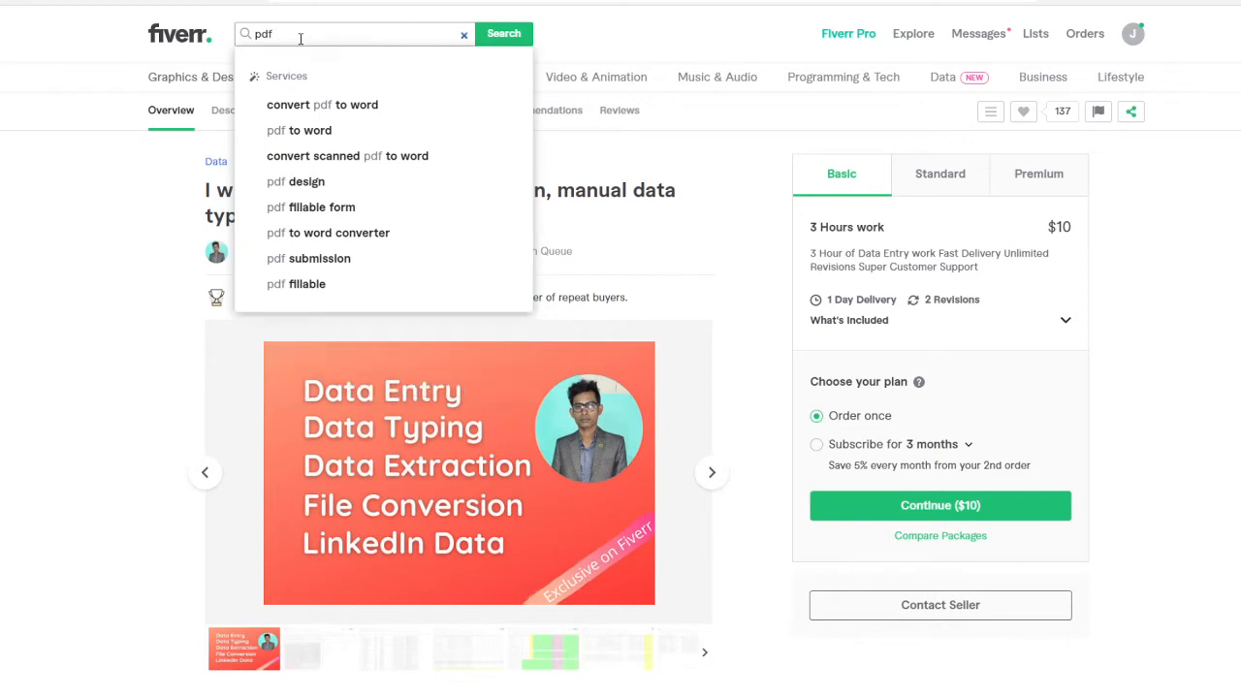
{"action": "left_click", "coordinate": [310, 104]}
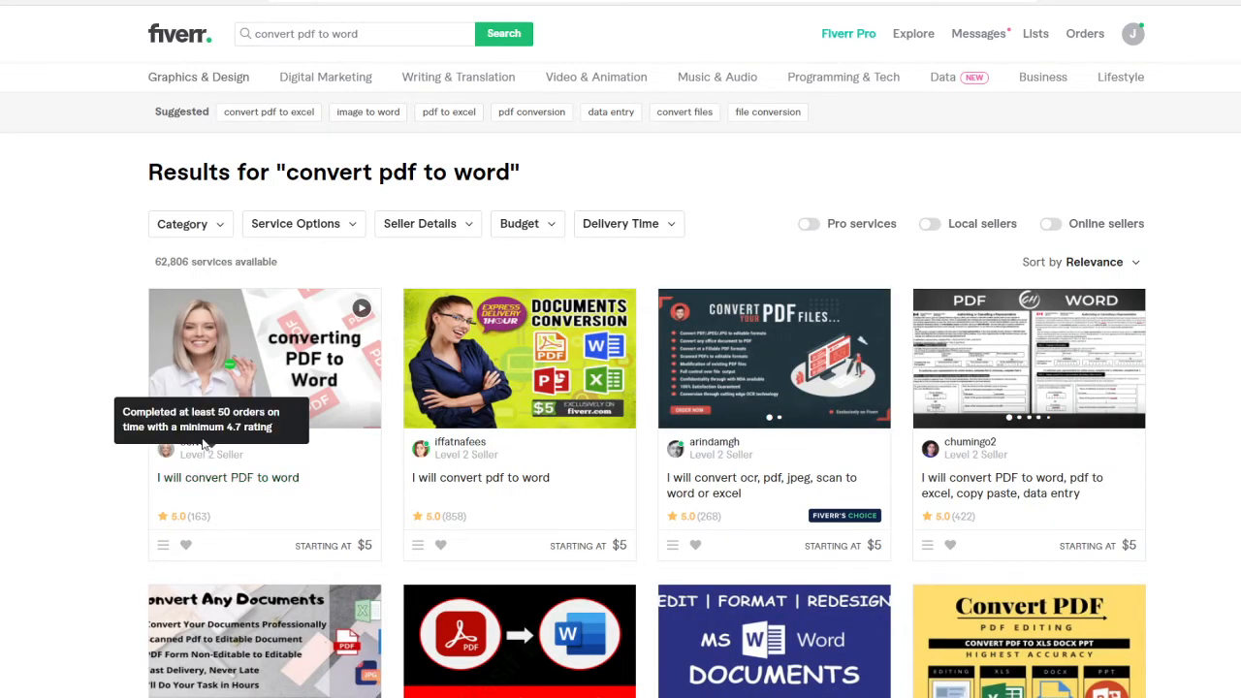
{"action": "left_click", "coordinate": [281, 369]}
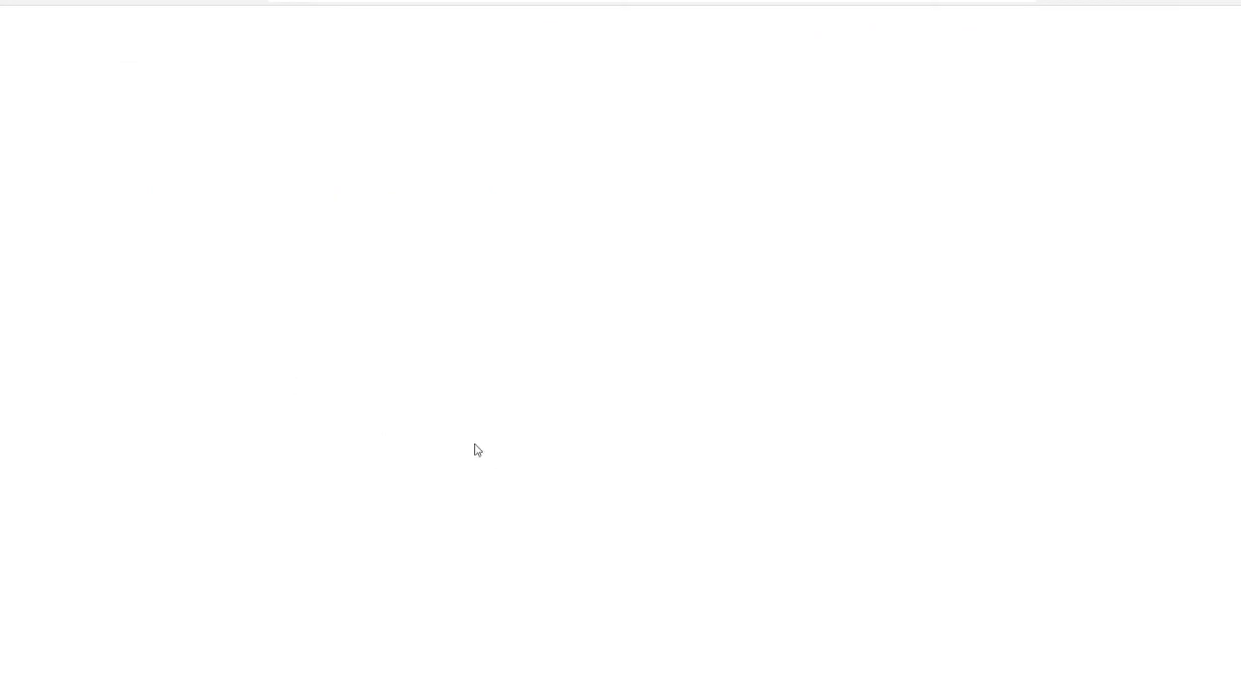
- Examine the PDF to Word gig's description, available services and seller information
{"action": "scroll", "coordinate": [421, 394], "scroll_direction": "down", "scroll_amount": 5}
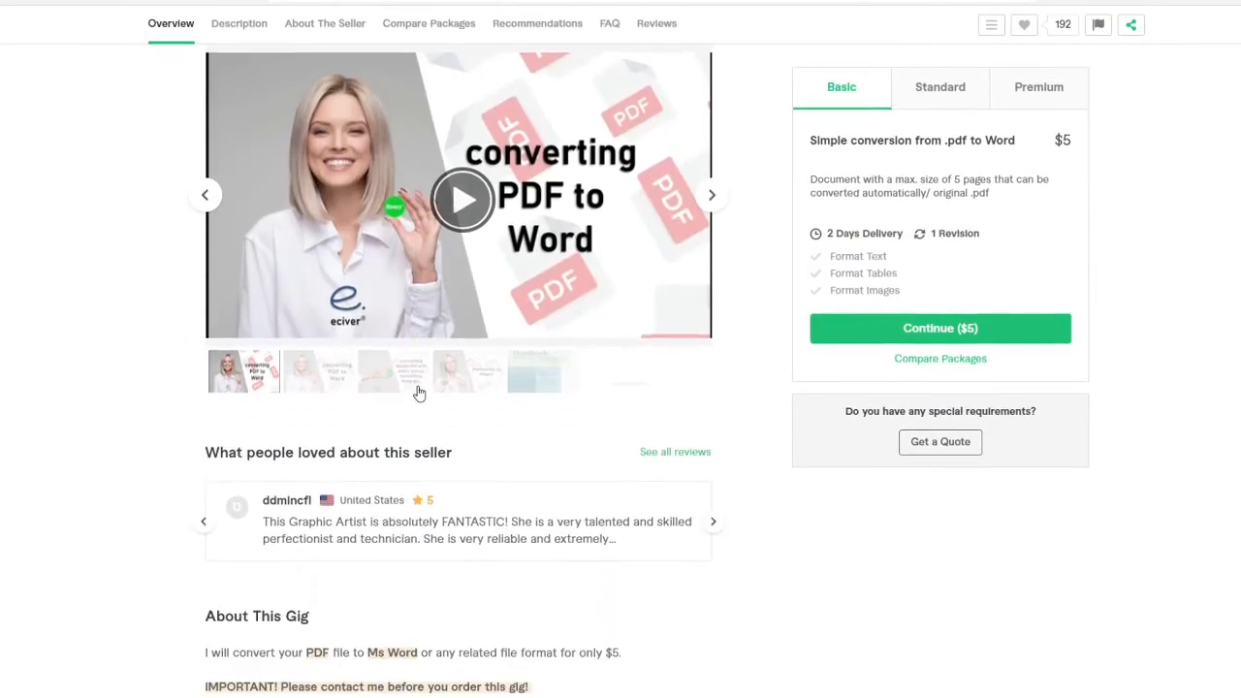
{"action": "scroll", "coordinate": [340, 493], "scroll_direction": "down", "scroll_amount": 1}
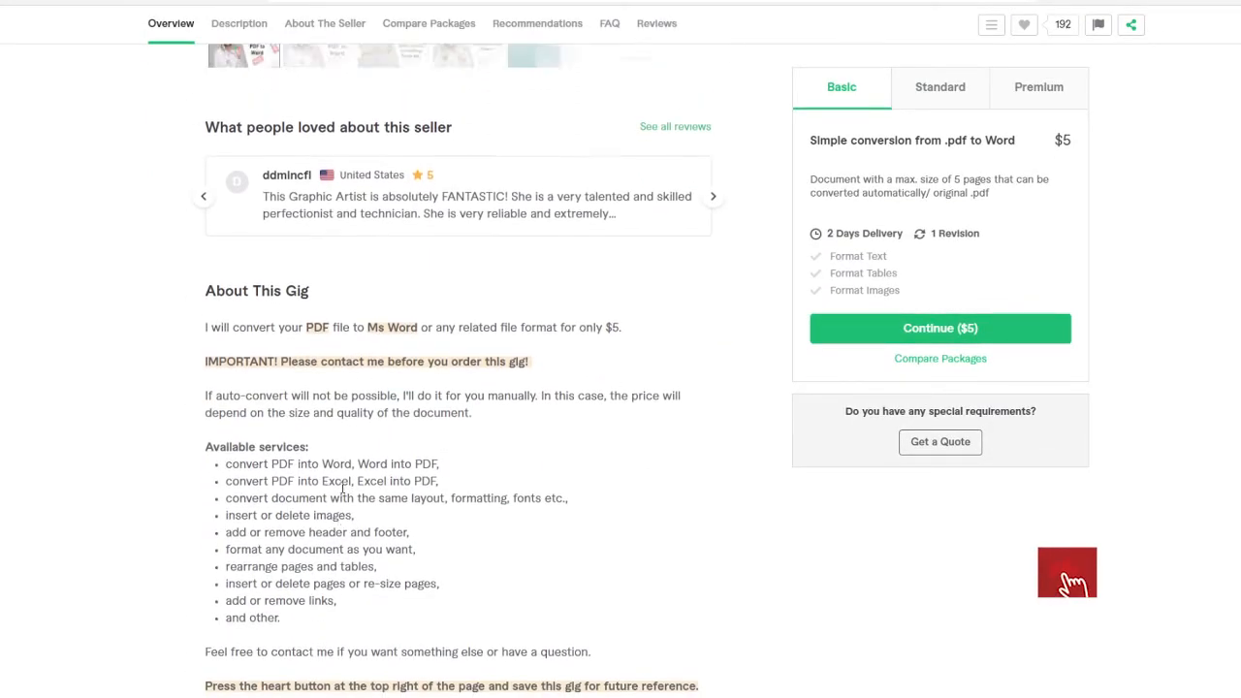
{"action": "scroll", "coordinate": [562, 336], "scroll_direction": "up", "scroll_amount": 3}
{"action": "scroll", "coordinate": [419, 443], "scroll_direction": "down", "scroll_amount": 4}
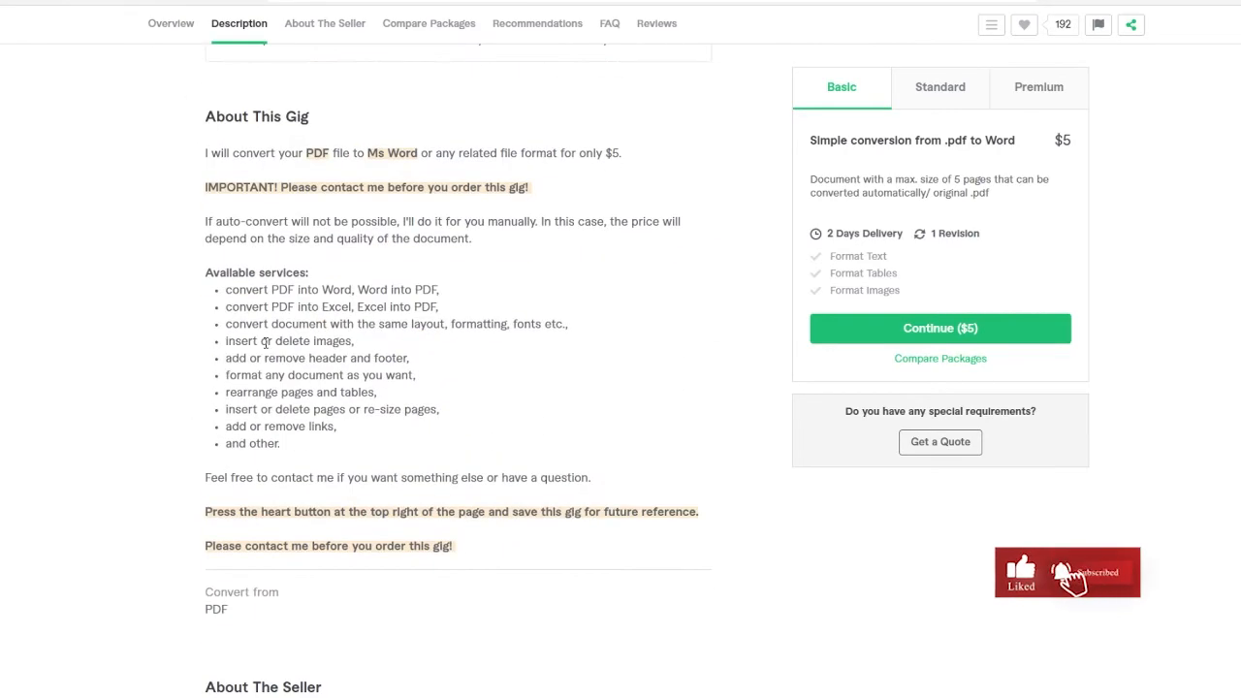
{"action": "scroll", "coordinate": [310, 378], "scroll_direction": "up", "scroll_amount": 7}
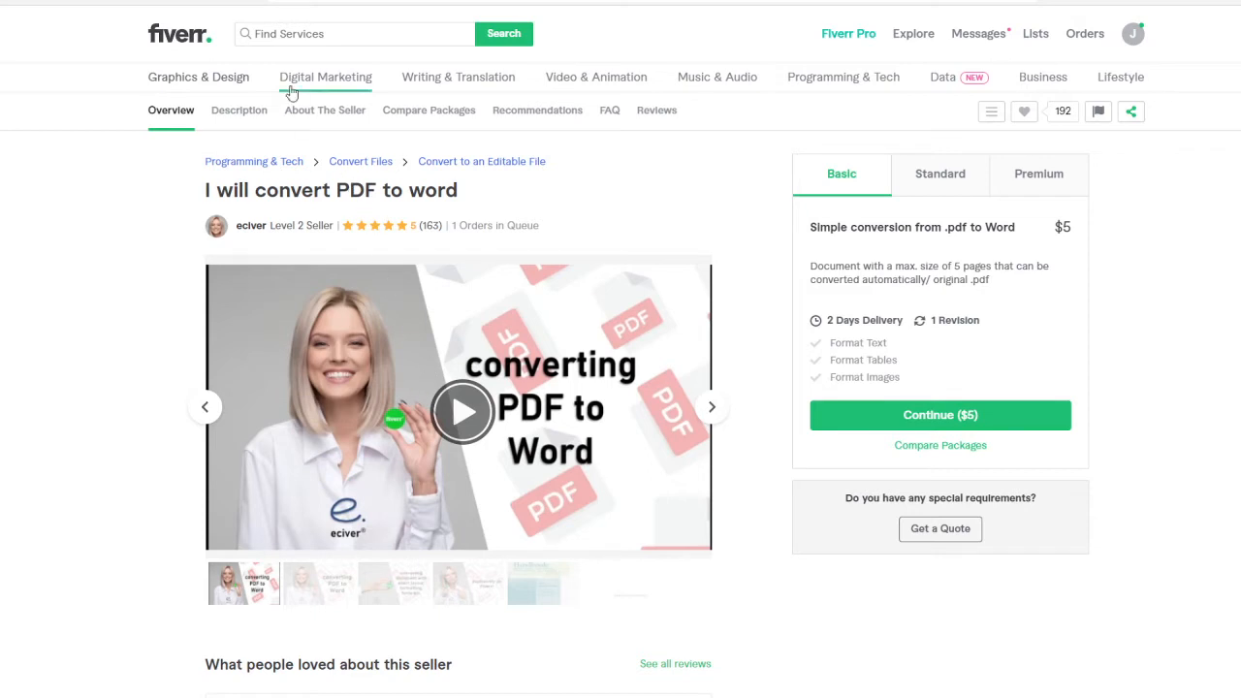
{"action": "left_click", "coordinate": [279, 33]}
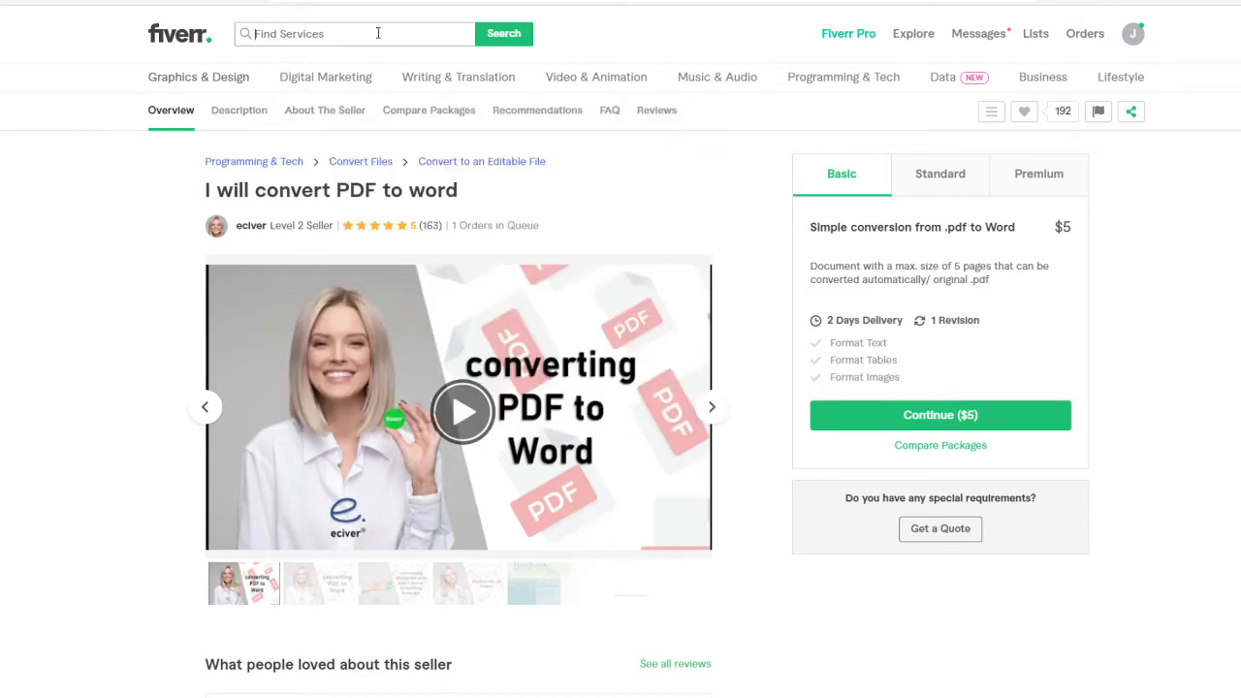
{"action": "left_click", "coordinate": [167, 234]}
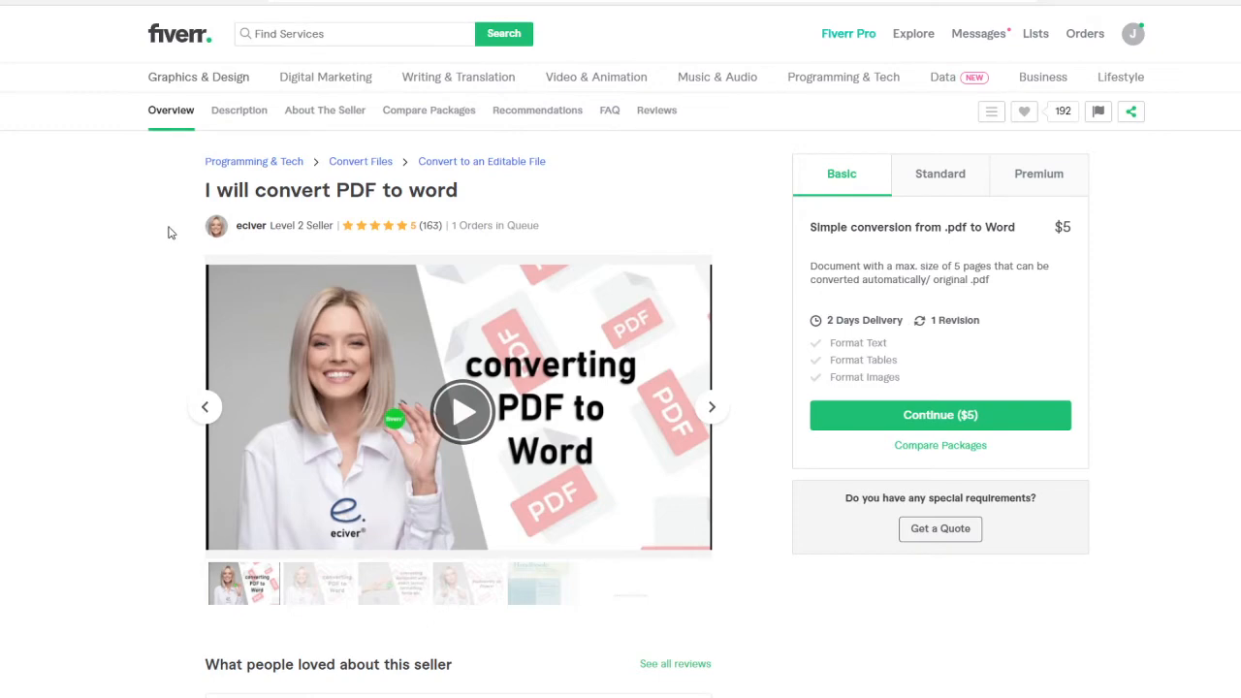
{"action": "scroll", "coordinate": [349, 222], "scroll_direction": "down", "scroll_amount": 10}
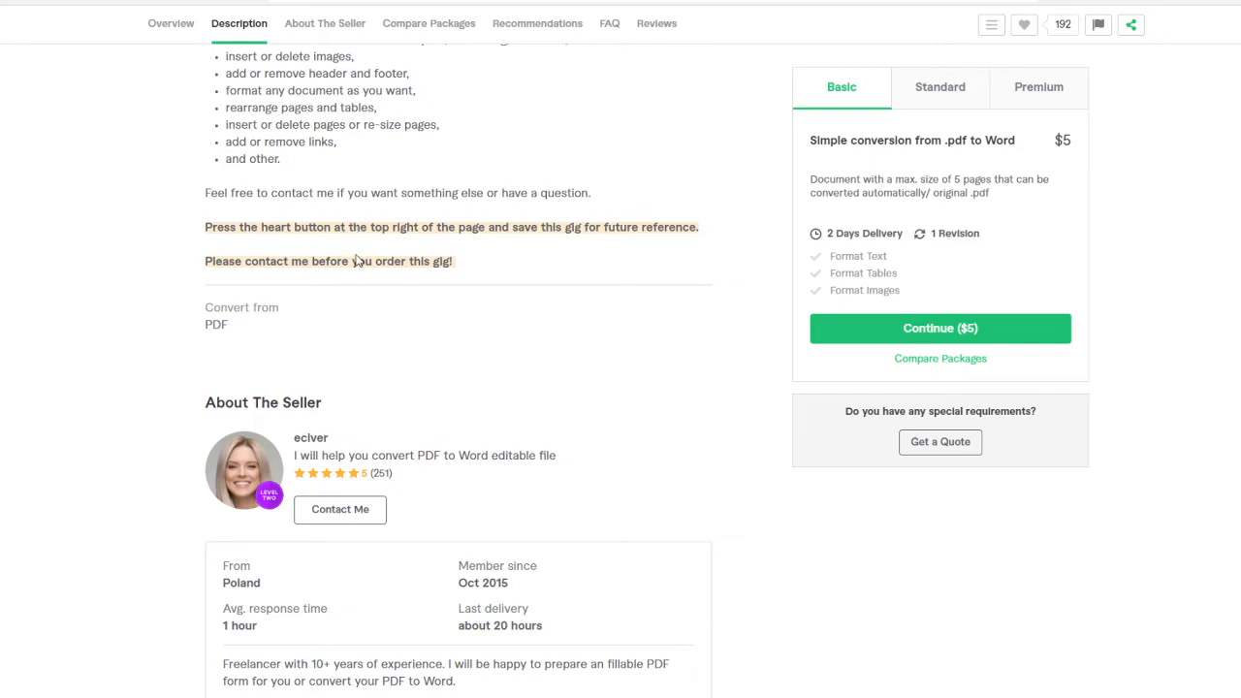
{"action": "scroll", "coordinate": [404, 255], "scroll_direction": "up", "scroll_amount": 6}
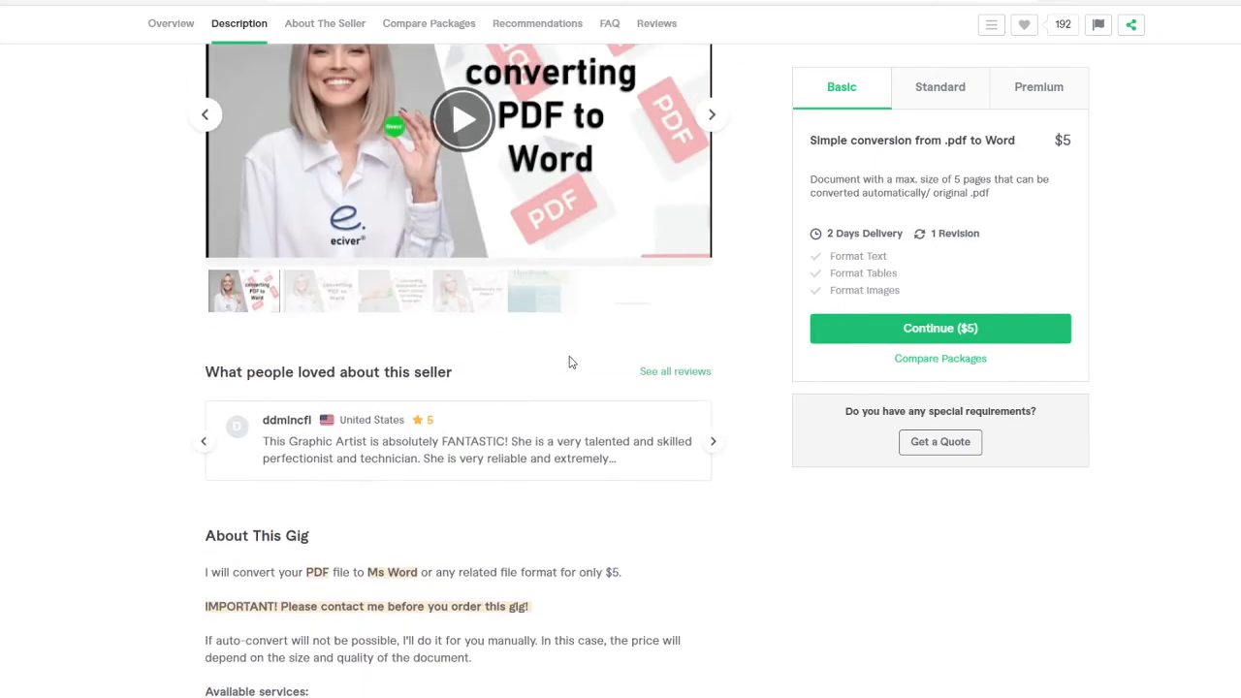
{"action": "scroll", "coordinate": [692, 369], "scroll_direction": "up", "scroll_amount": 3}
- Open the account's own profile page and read the notice about the profile image
{"action": "left_click", "coordinate": [1136, 34]}
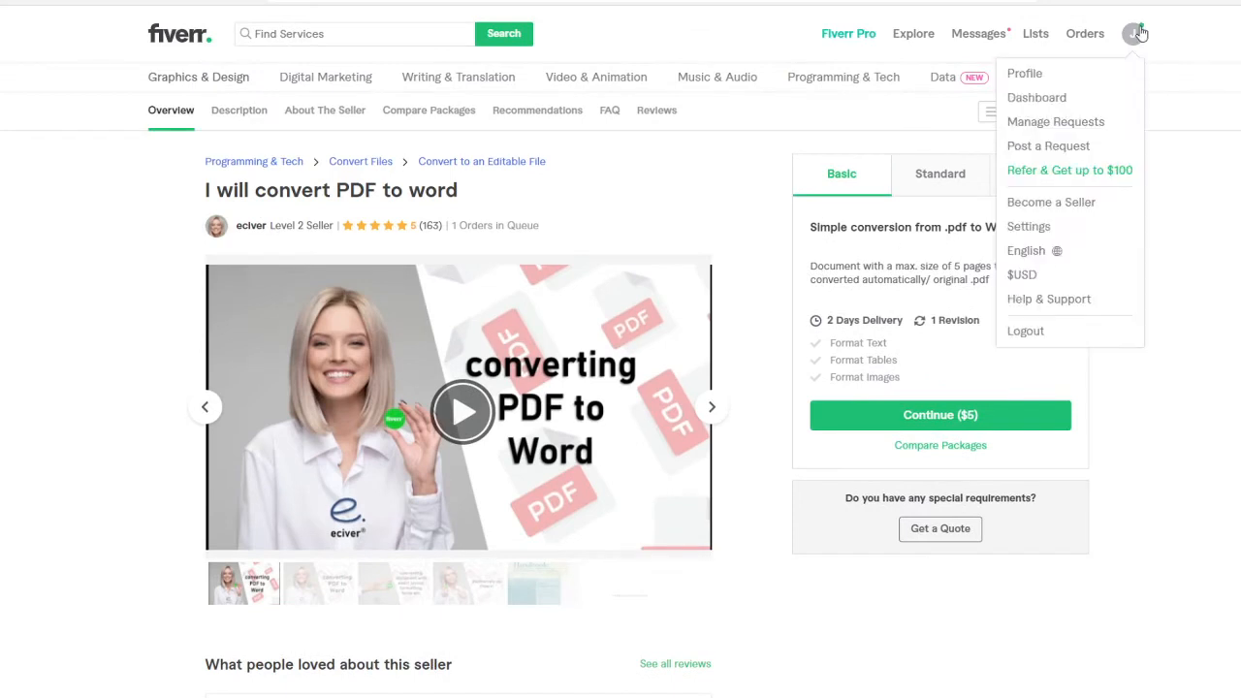
{"action": "left_click", "coordinate": [1063, 77]}
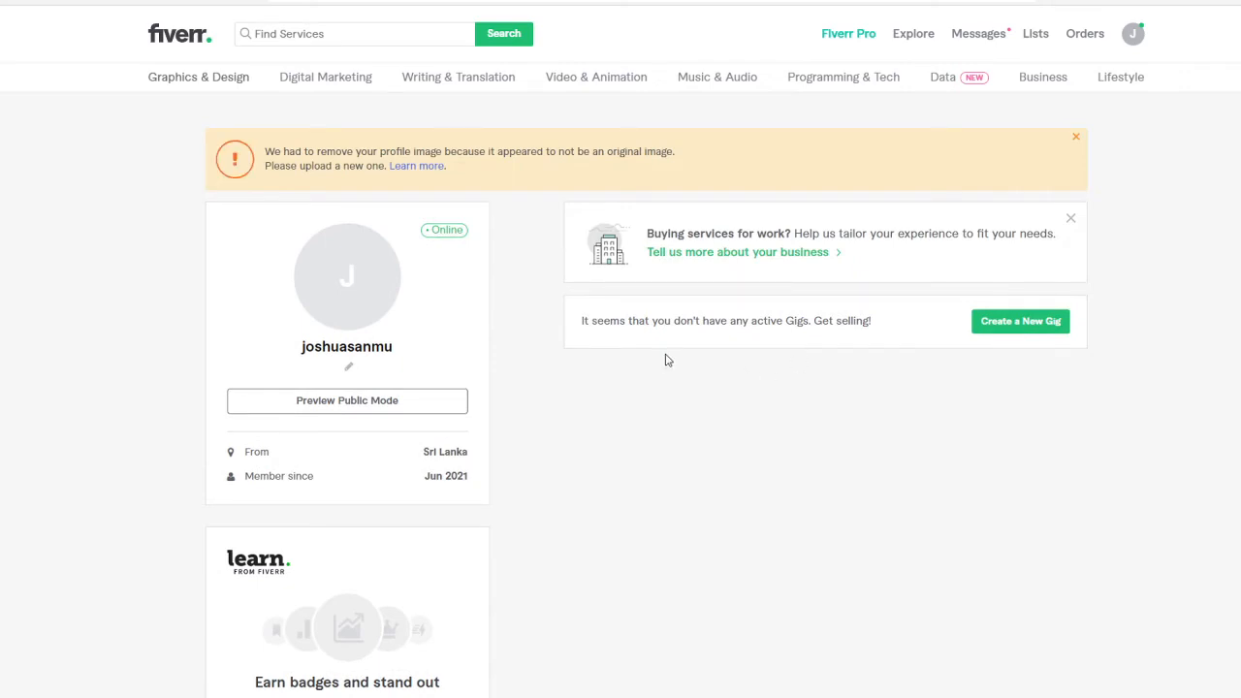
{"action": "left_click_drag", "start_coordinate": [266, 166], "coordinate": [378, 167]}
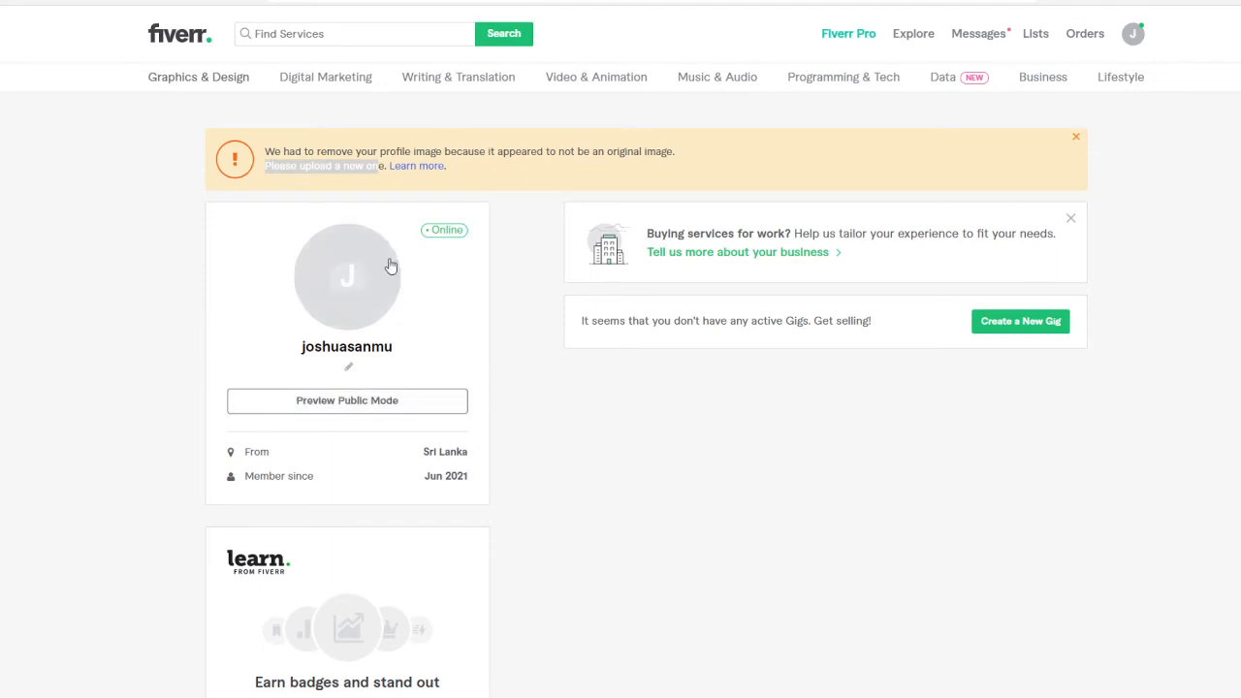
{"action": "mouse_move", "coordinate": [384, 289]}
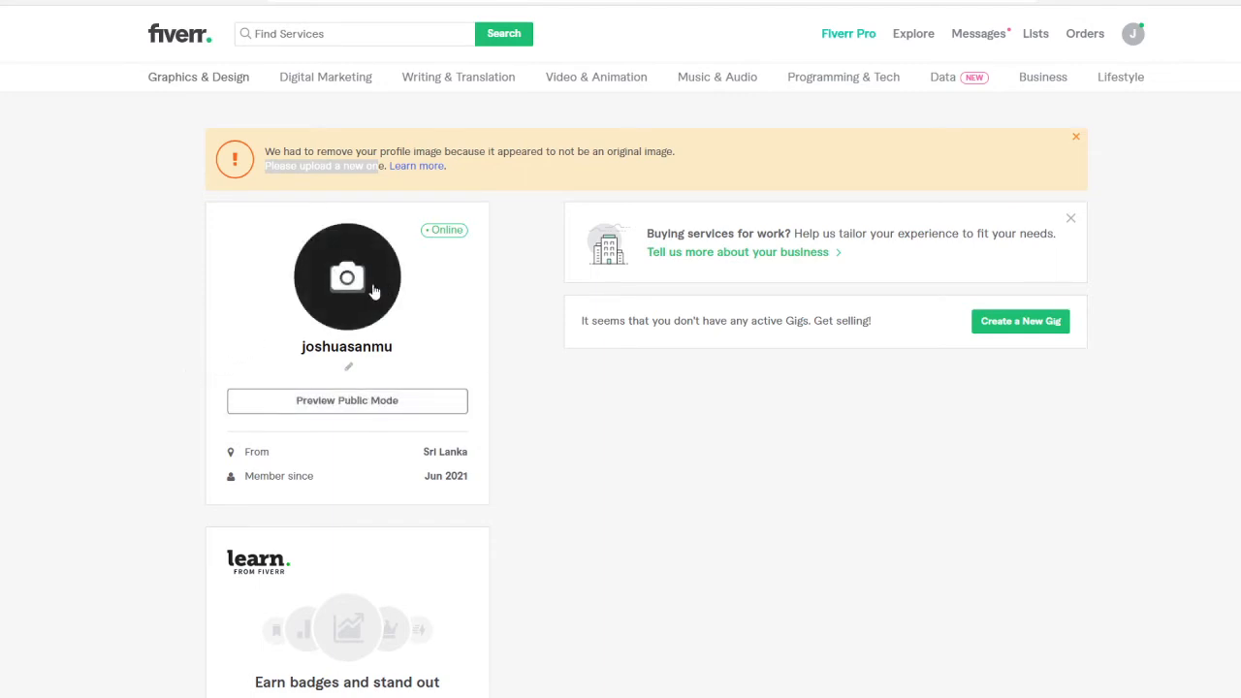
{"action": "mouse_move", "coordinate": [317, 287]}
{"action": "left_click_drag", "start_coordinate": [543, 151], "coordinate": [688, 170]}
{"action": "left_click", "coordinate": [541, 191]}
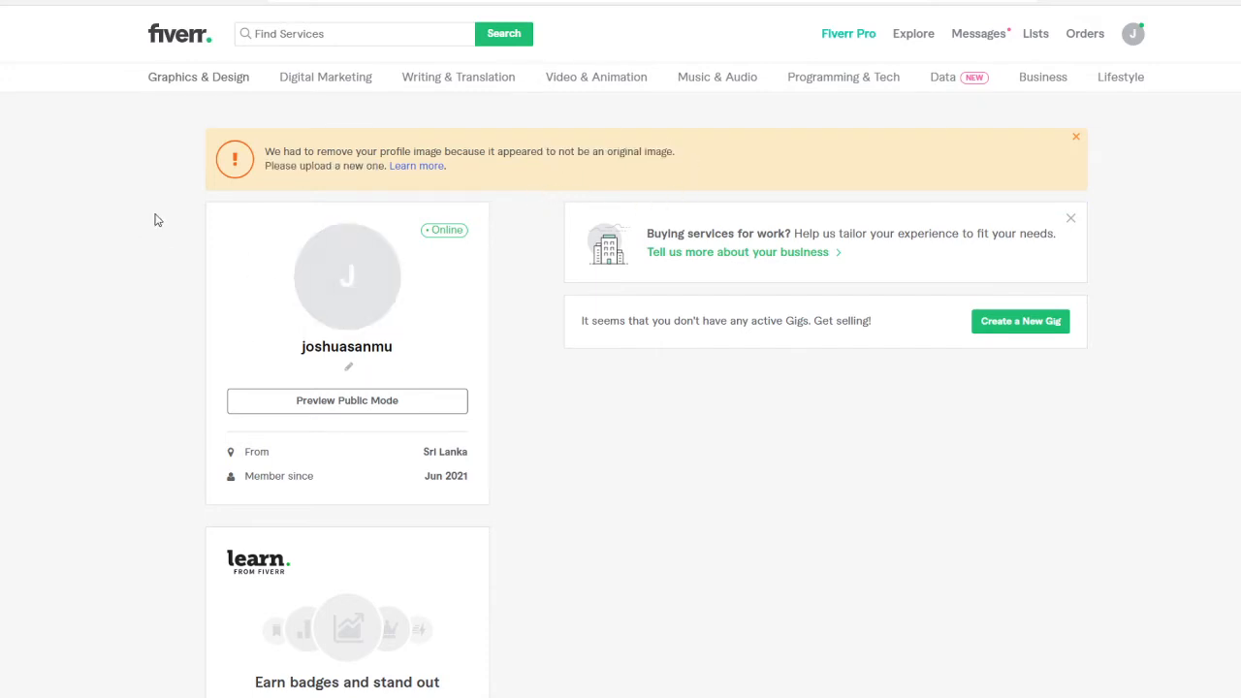
- Start creating a new gig and proceed through the seller introduction pages to the Personal Info form
{"action": "left_click", "coordinate": [1027, 330]}
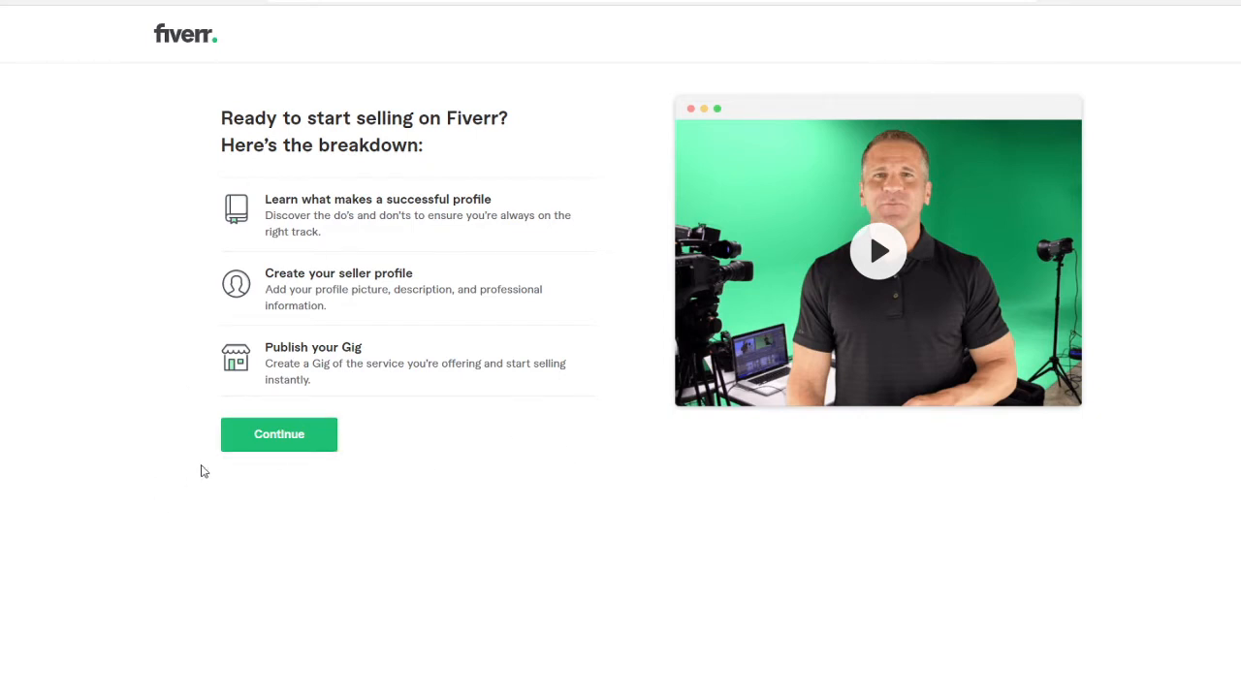
{"action": "left_click", "coordinate": [281, 446]}
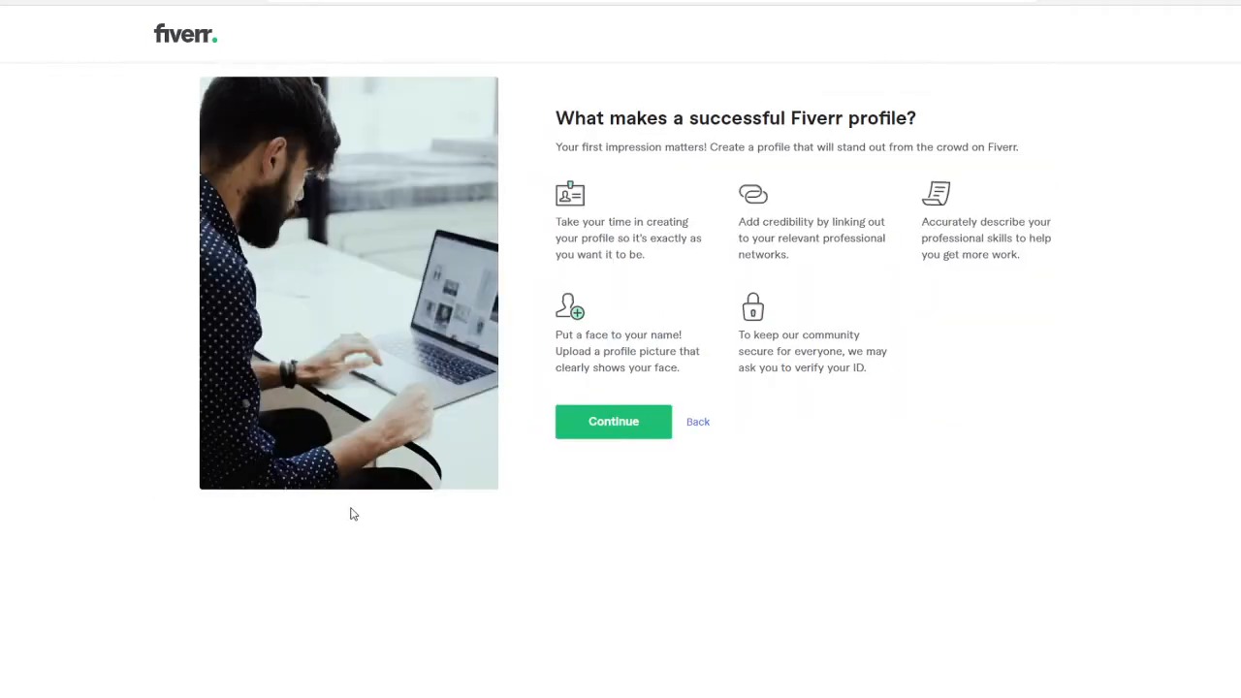
{"action": "left_click_drag", "start_coordinate": [587, 114], "coordinate": [885, 114]}
{"action": "left_click_drag", "start_coordinate": [677, 221], "coordinate": [859, 366]}
{"action": "left_click", "coordinate": [855, 369]}
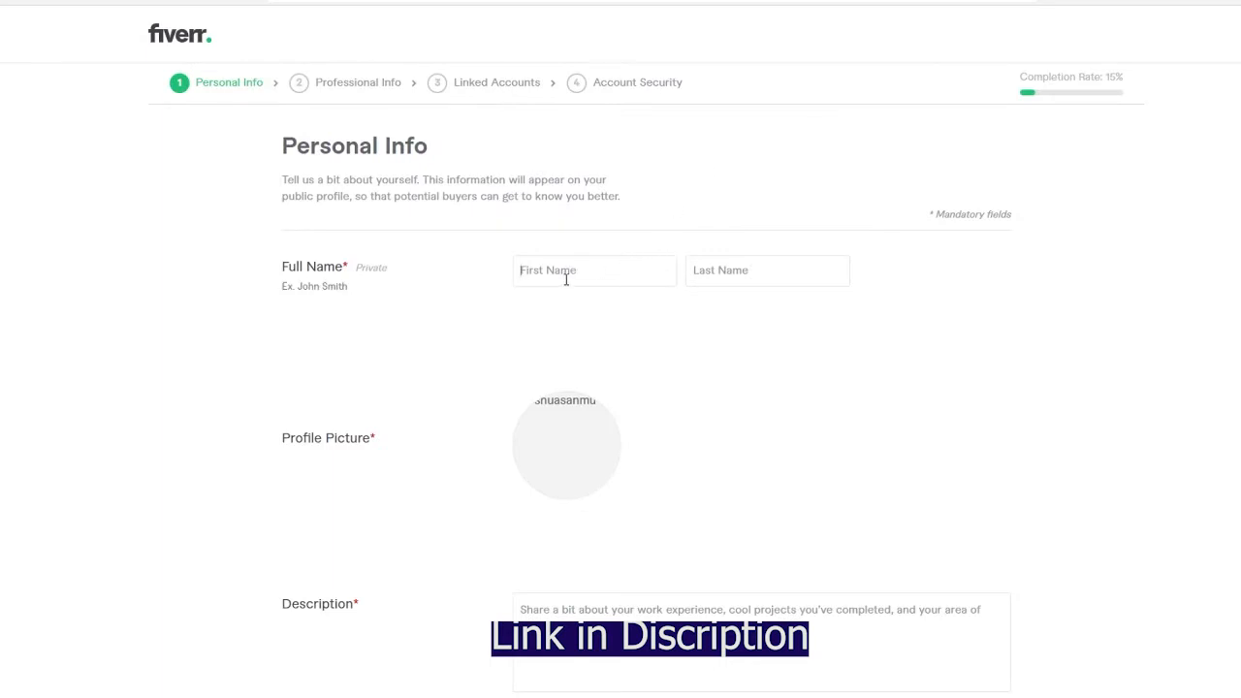
- Enter the seller's first and last name in the Personal Info form and continue to the Professional Info form
{"action": "left_click", "coordinate": [566, 279]}
{"action": "type", "text": "sanmu"}
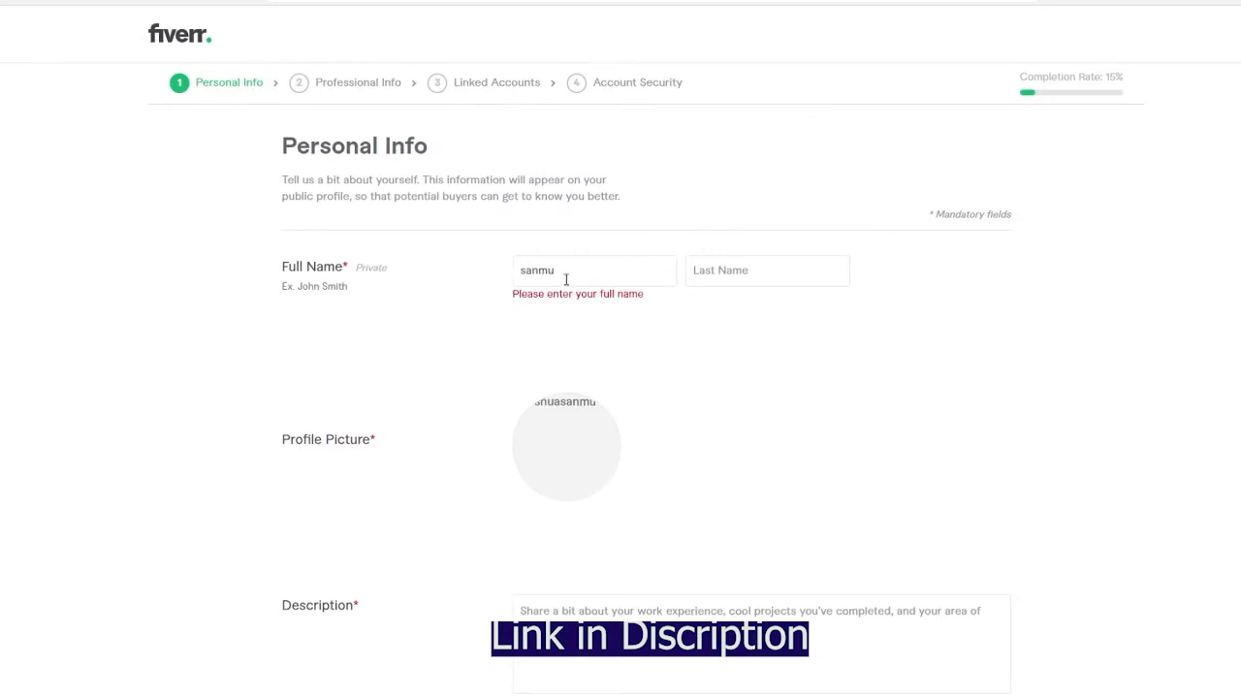
{"action": "type", "text": "harasha"}
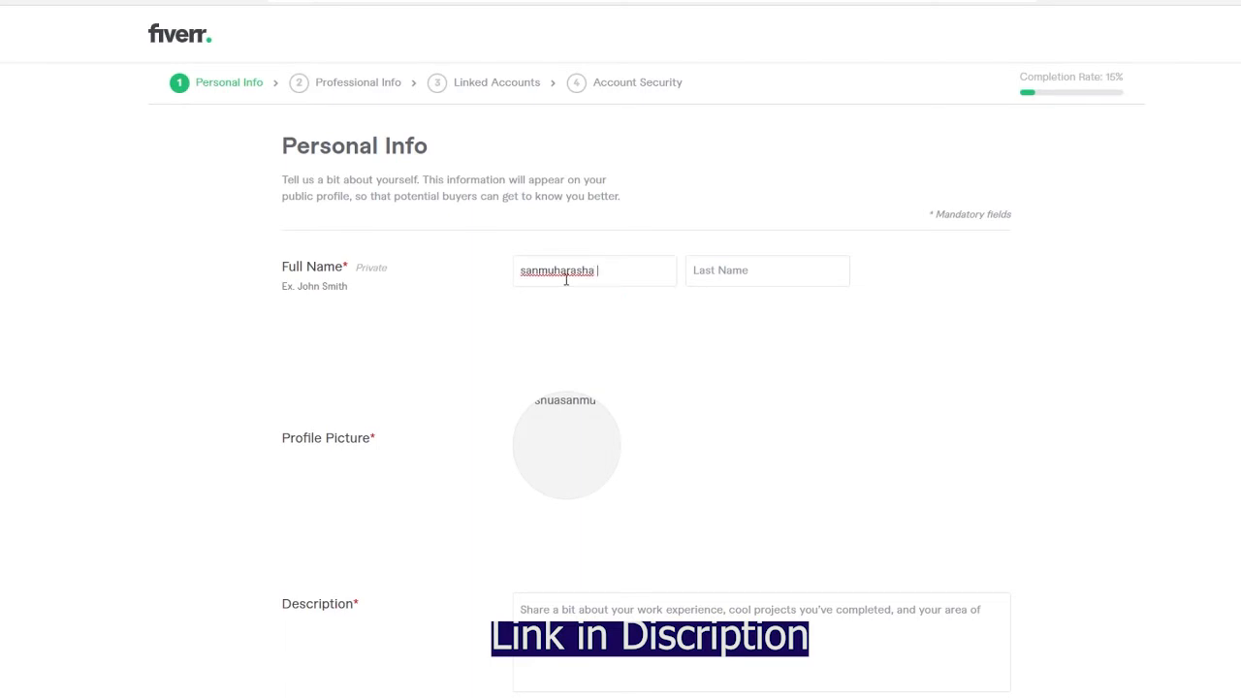
{"action": "key", "text": "Tab"}
{"action": "type", "text": "joshua"}
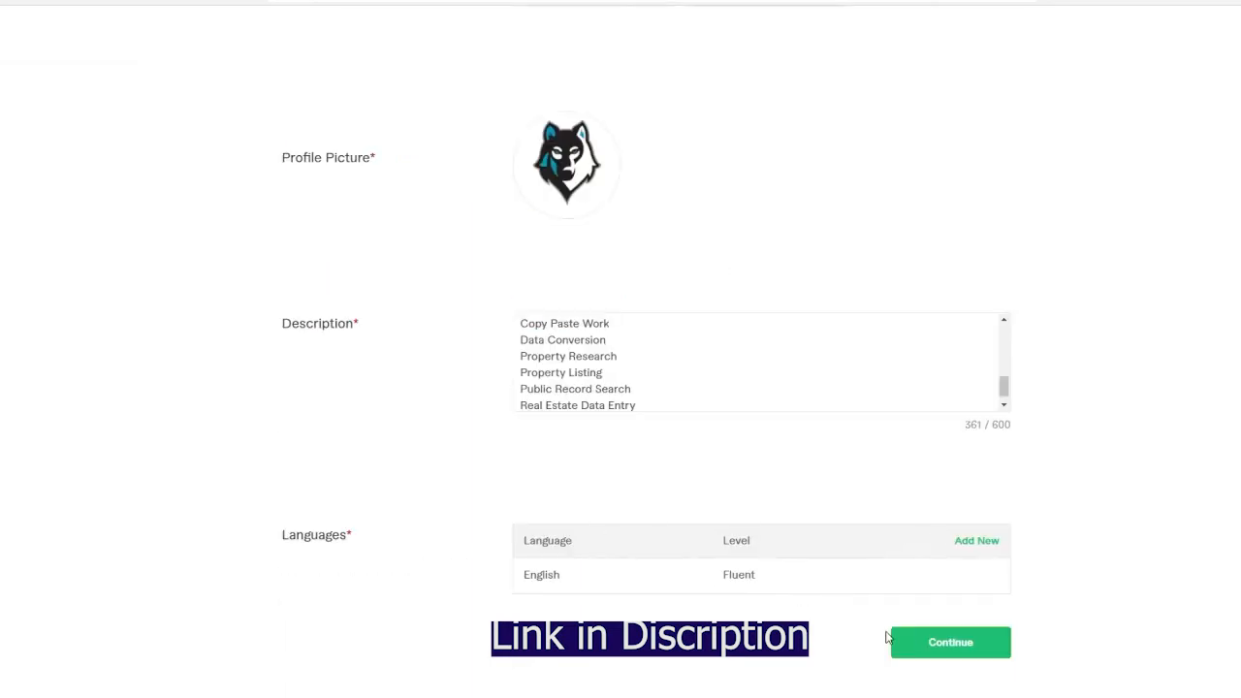
{"action": "left_click", "coordinate": [893, 641]}
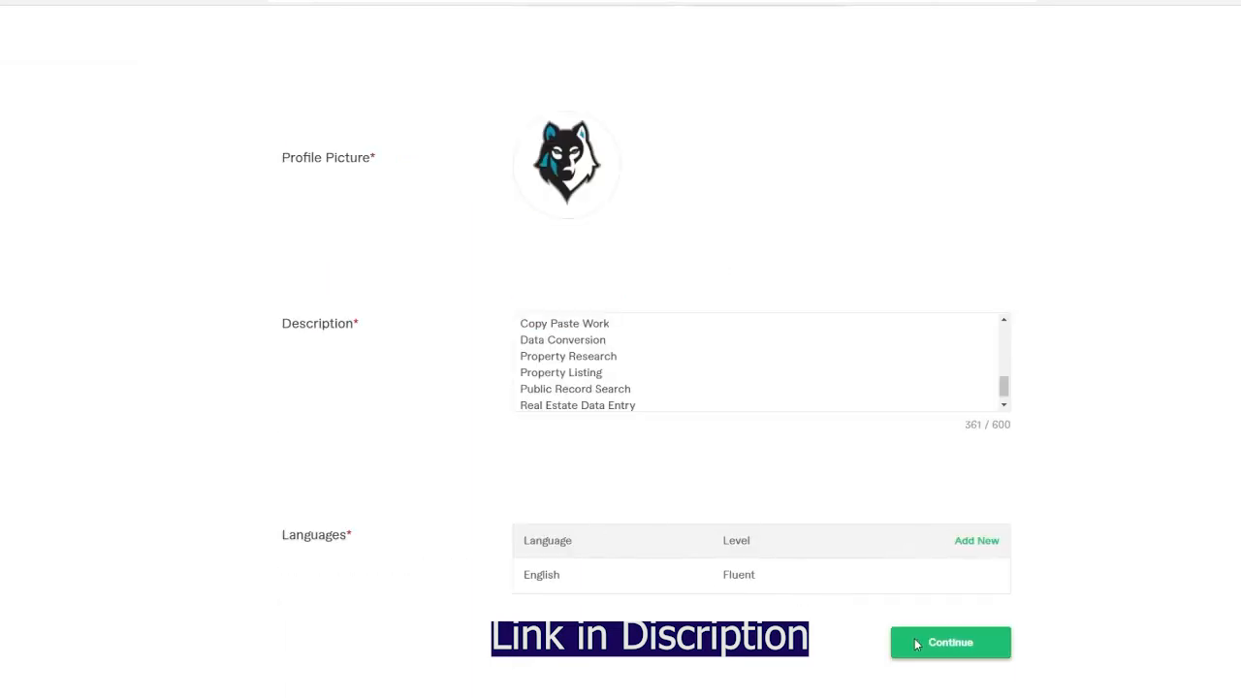
- Fill in the occupation period from 2018 to 2021, trying Programming & Tech before choosing Other as the occupation
{"action": "left_click", "coordinate": [614, 291]}
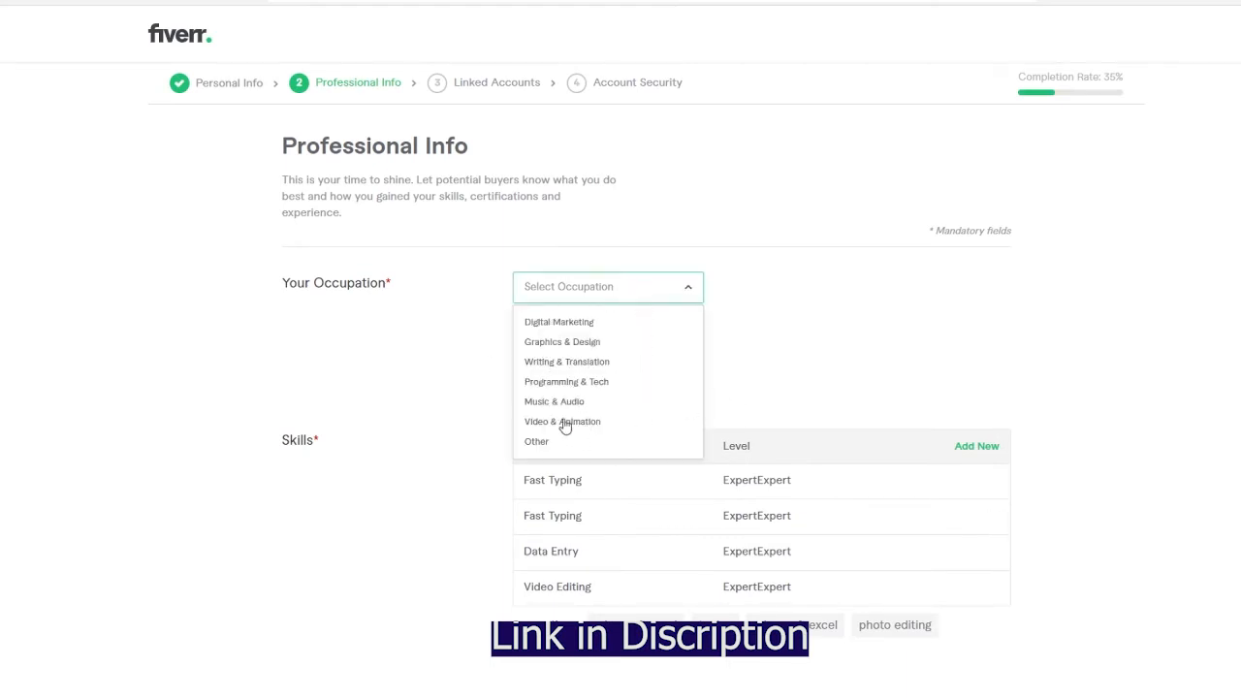
{"action": "left_click", "coordinate": [555, 383]}
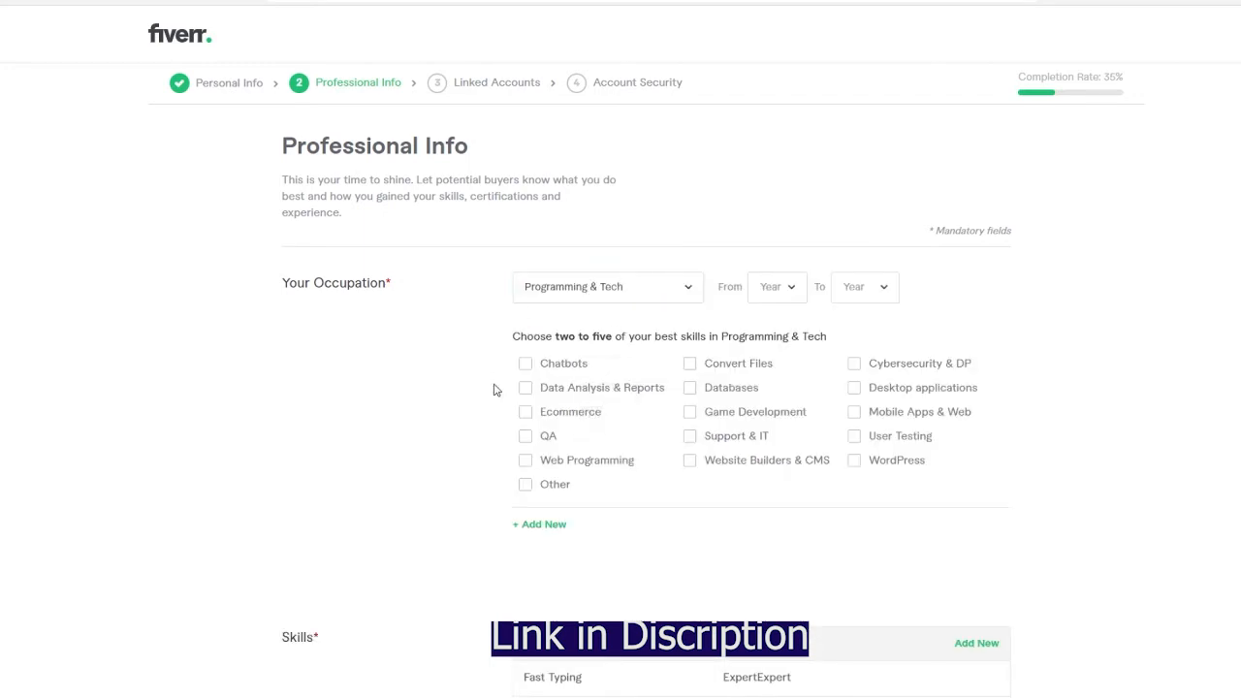
{"action": "left_click", "coordinate": [767, 292]}
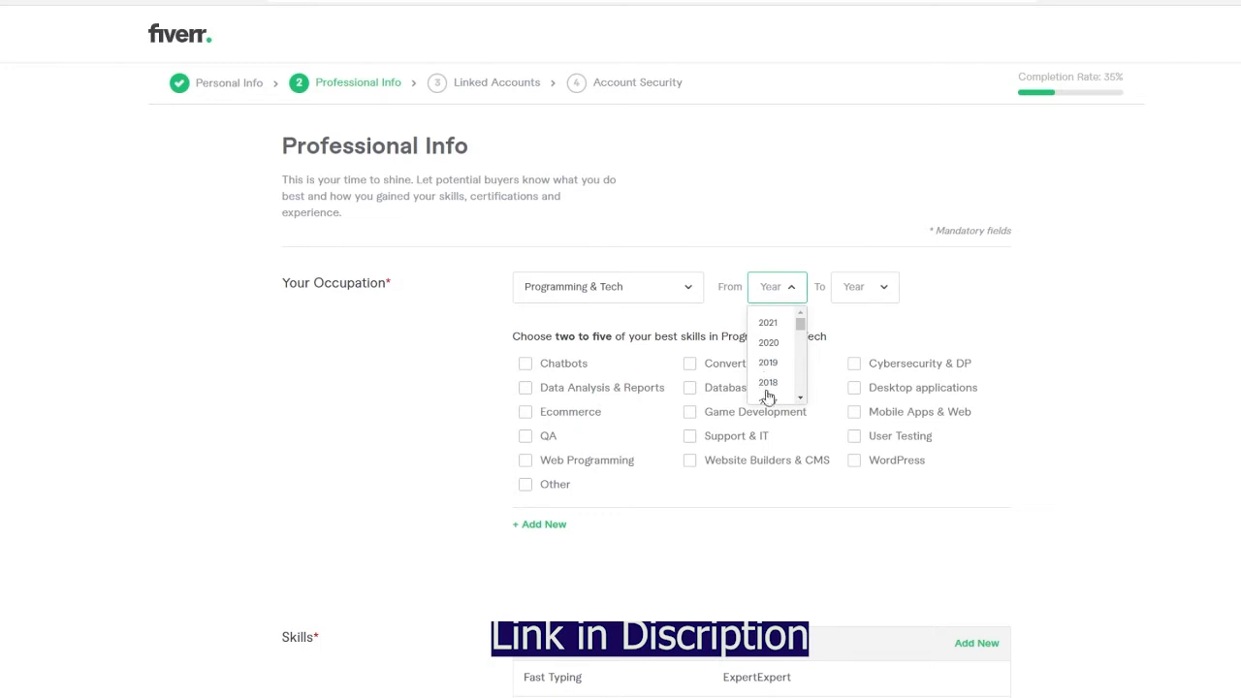
{"action": "left_click", "coordinate": [768, 383]}
{"action": "left_click", "coordinate": [866, 296]}
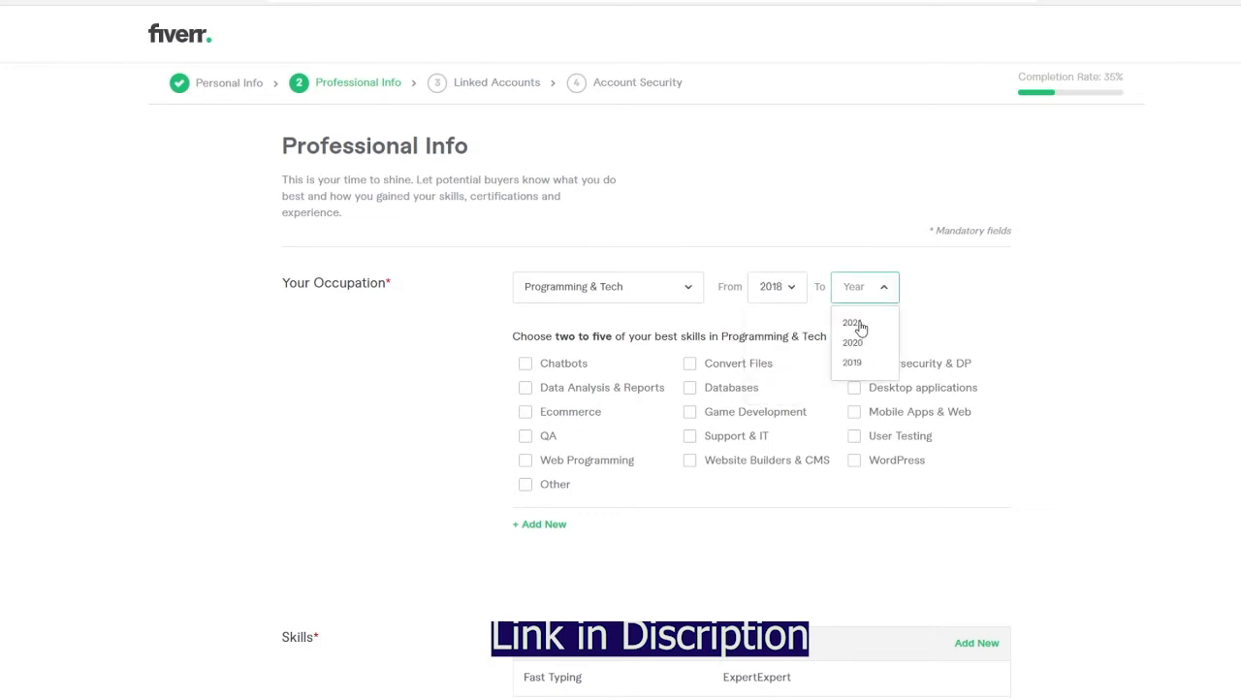
{"action": "left_click", "coordinate": [858, 325]}
{"action": "left_click", "coordinate": [562, 301]}
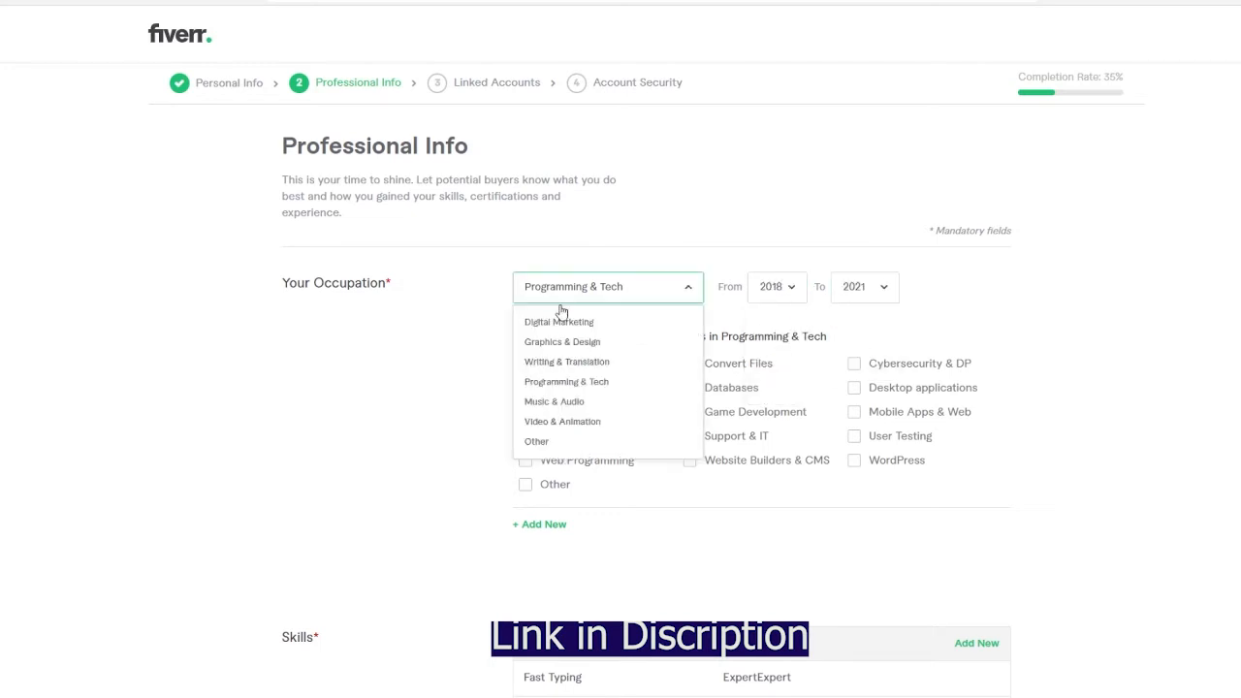
{"action": "left_click", "coordinate": [546, 445]}
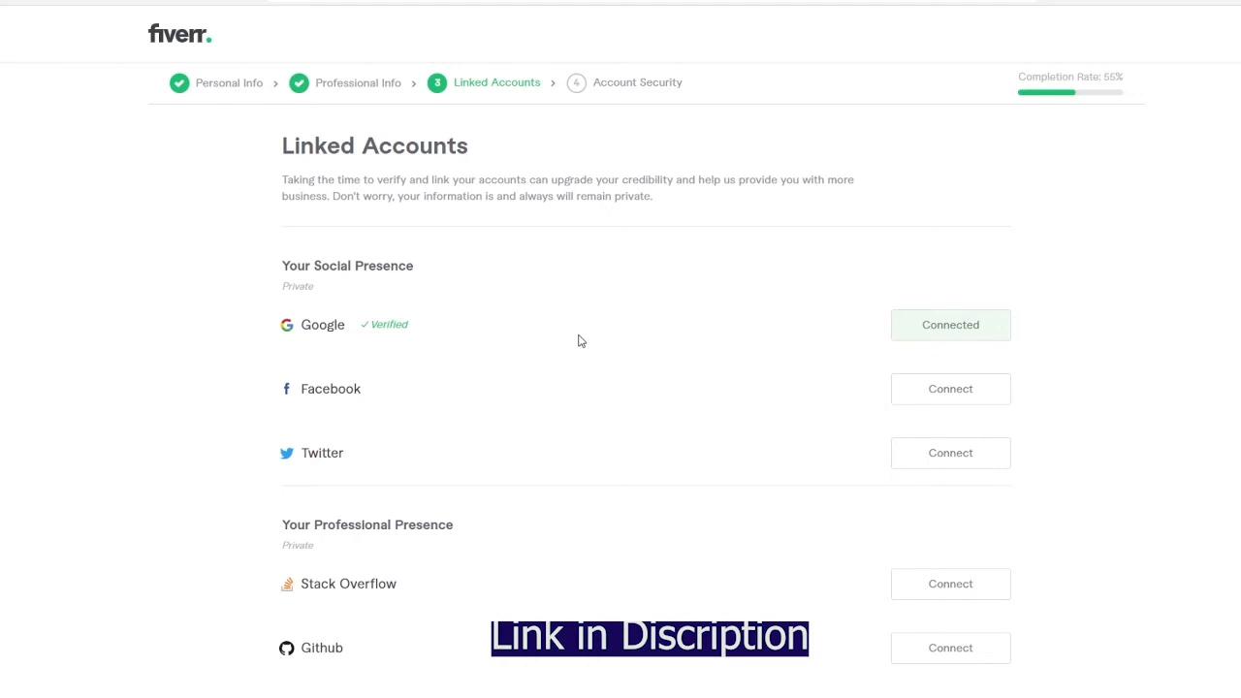
- Review the social and professional accounts that can be linked, including Github, and continue to Account Security without connecting more
{"action": "scroll", "coordinate": [649, 269], "scroll_direction": "down", "scroll_amount": 1}
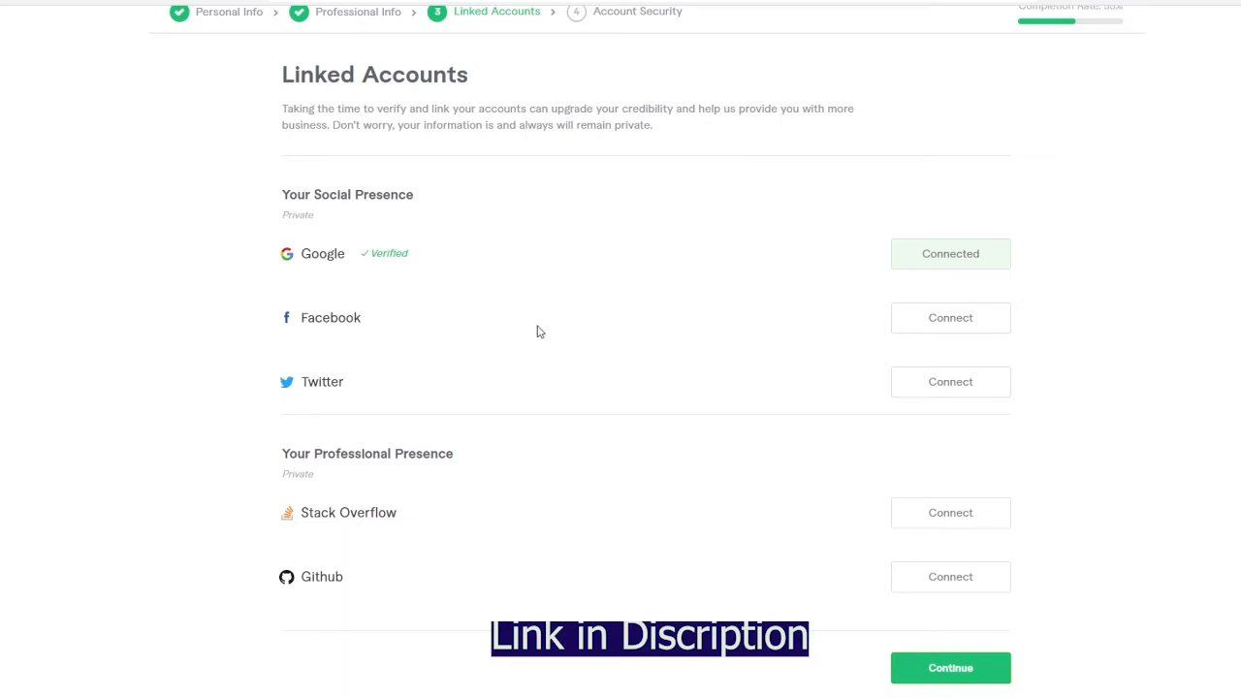
{"action": "scroll", "coordinate": [394, 471], "scroll_direction": "down", "scroll_amount": 1}
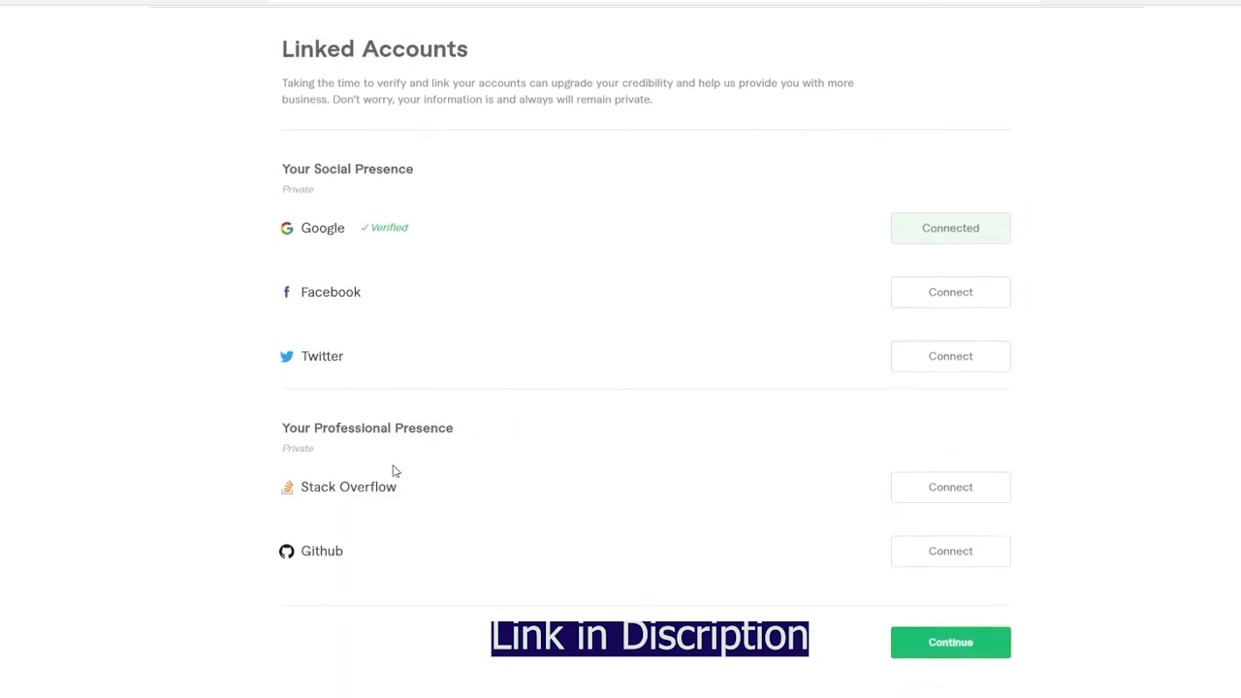
{"action": "left_click_drag", "start_coordinate": [290, 552], "coordinate": [378, 574]}
{"action": "left_click", "coordinate": [380, 576]}
{"action": "left_click_drag", "start_coordinate": [301, 549], "coordinate": [402, 559]}
{"action": "left_click", "coordinate": [376, 580]}
{"action": "left_click", "coordinate": [921, 648]}
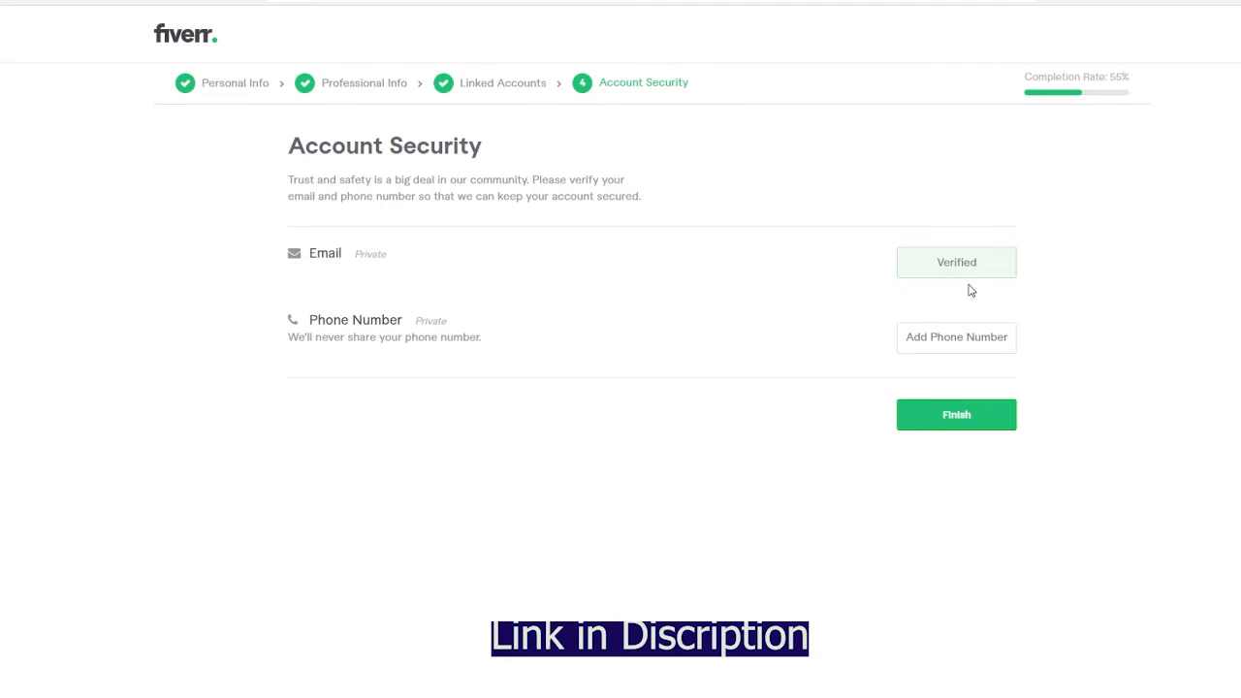
- Verify the seller's phone number by SMS with the received verification code and finish the seller profile
{"action": "left_click", "coordinate": [977, 341]}
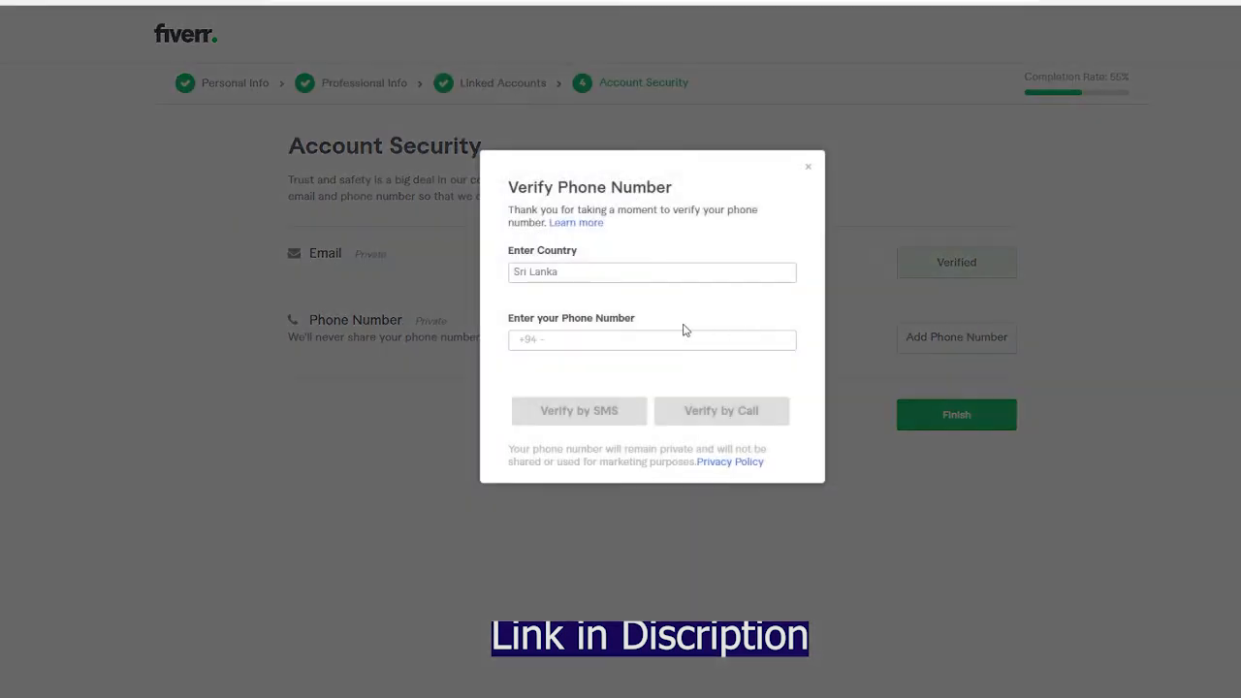
{"action": "left_click", "coordinate": [574, 337]}
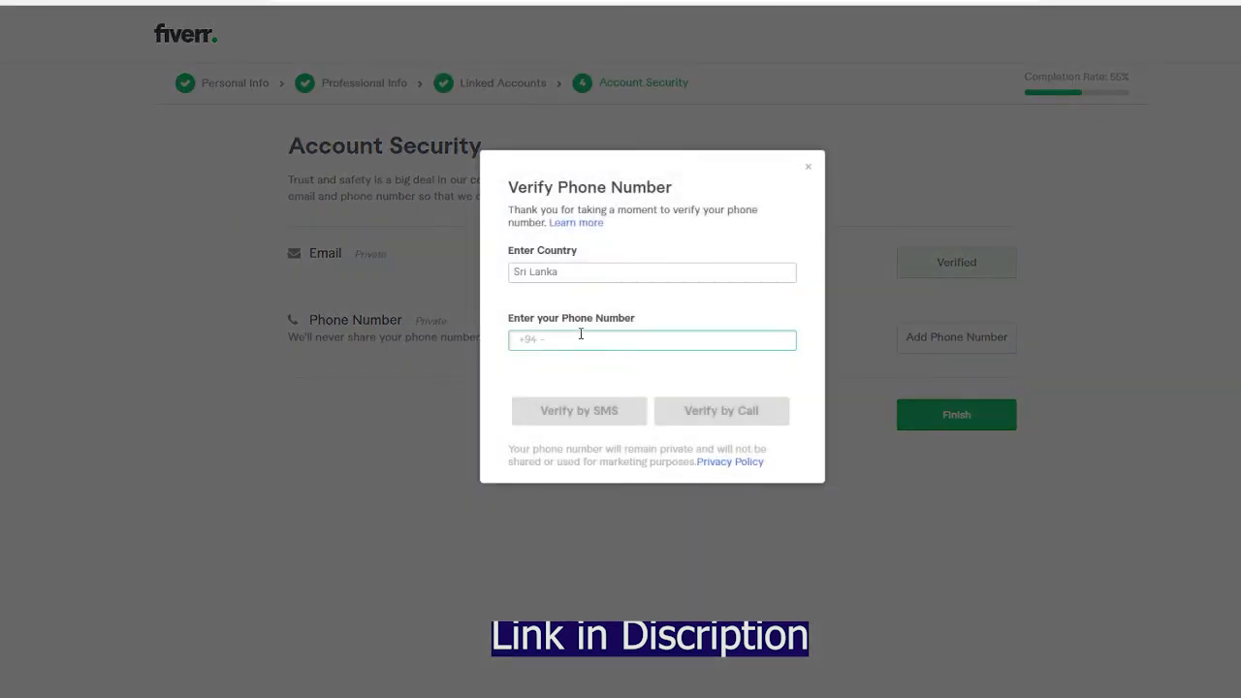
{"action": "left_click", "coordinate": [623, 417]}
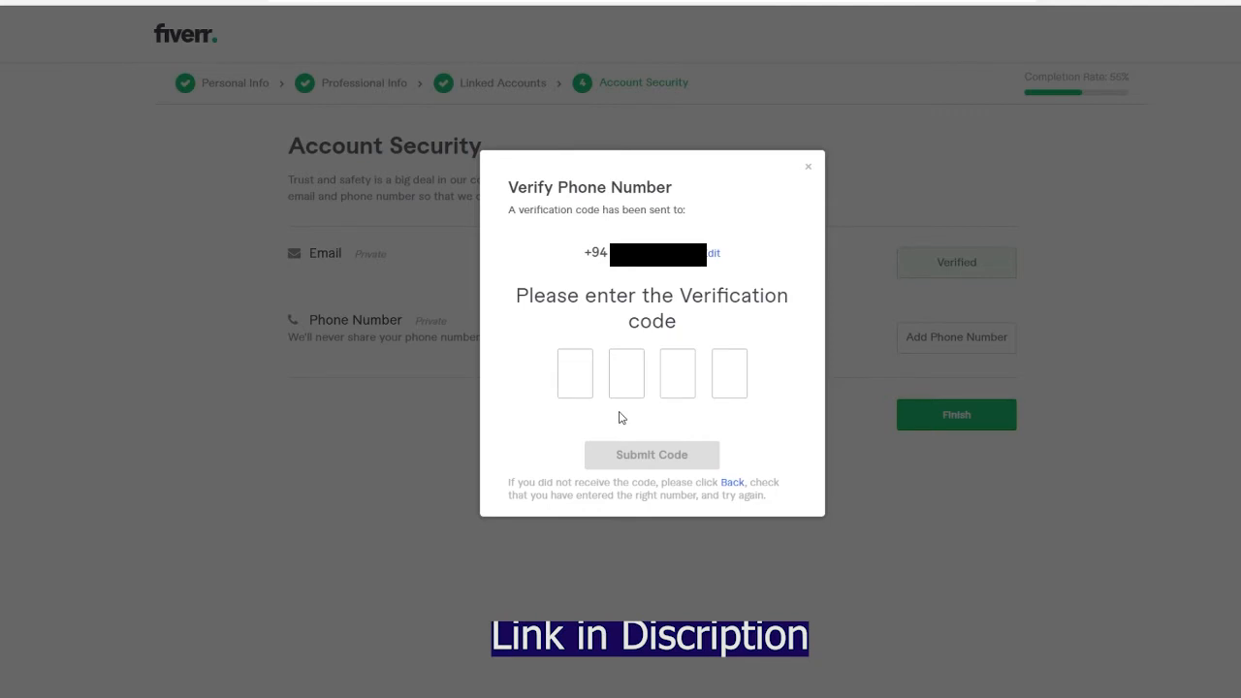
{"action": "left_click", "coordinate": [575, 371]}
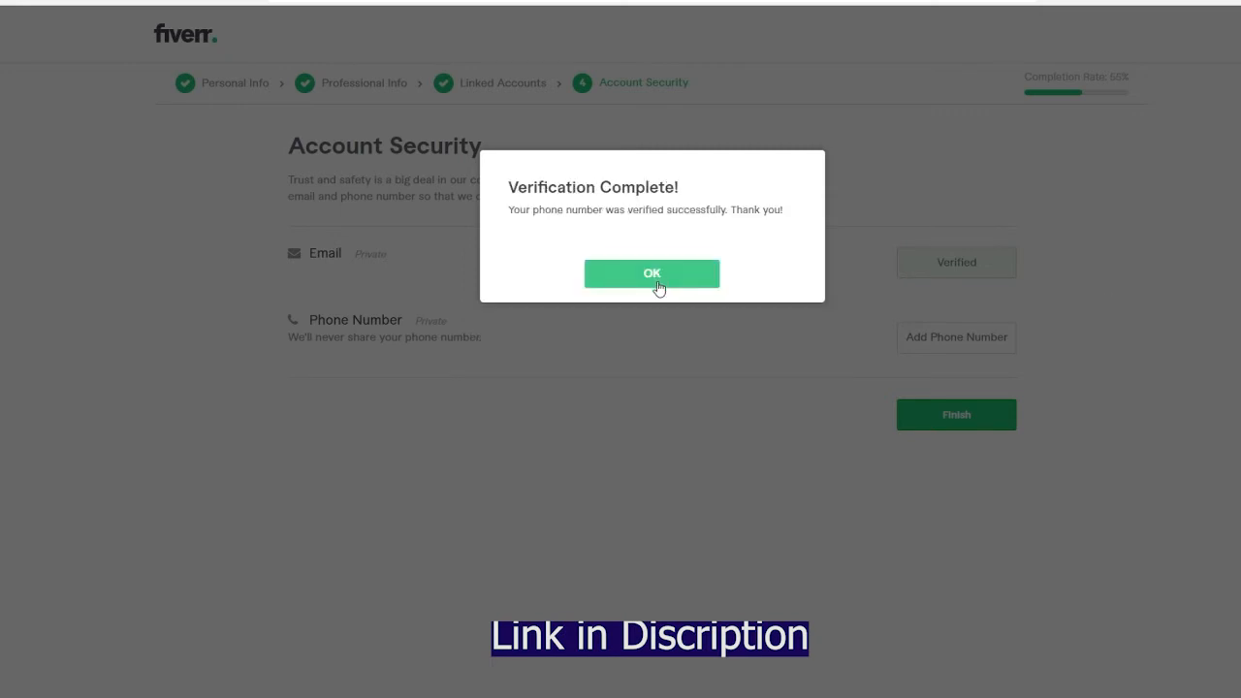
{"action": "left_click", "coordinate": [656, 284]}
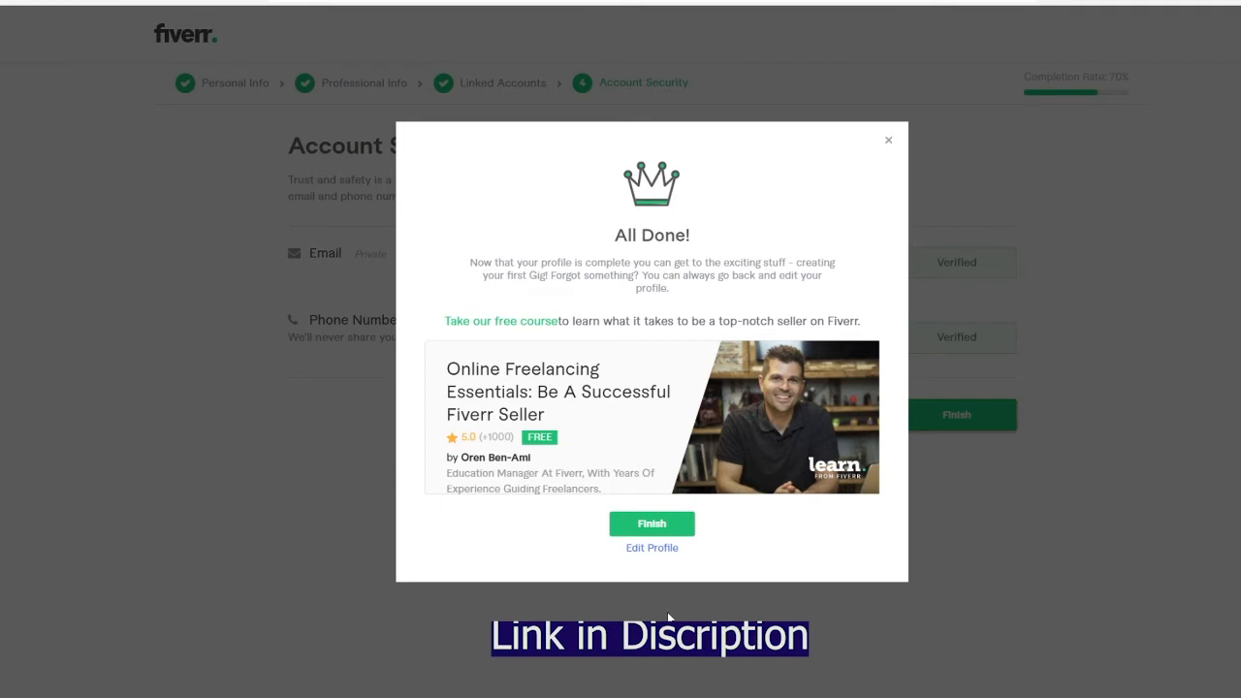
{"action": "left_click", "coordinate": [639, 529]}
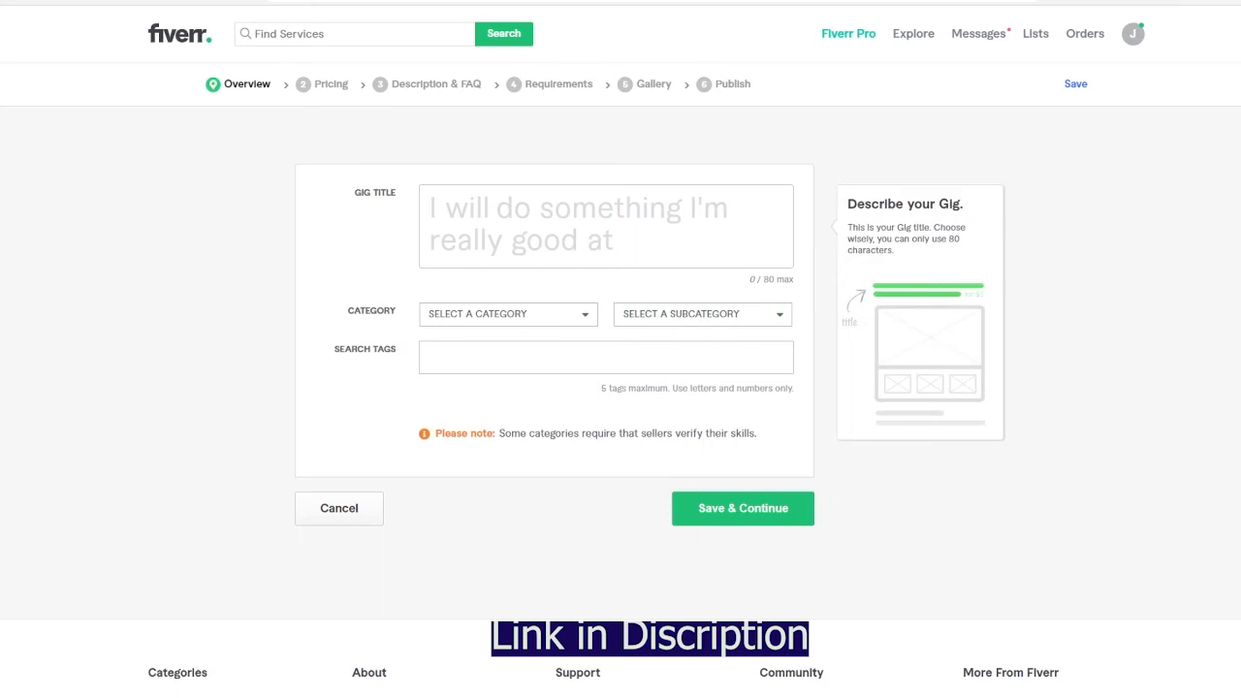
- Enter the gig title "I will do Data entry for you"
{"action": "left_click", "coordinate": [496, 207]}
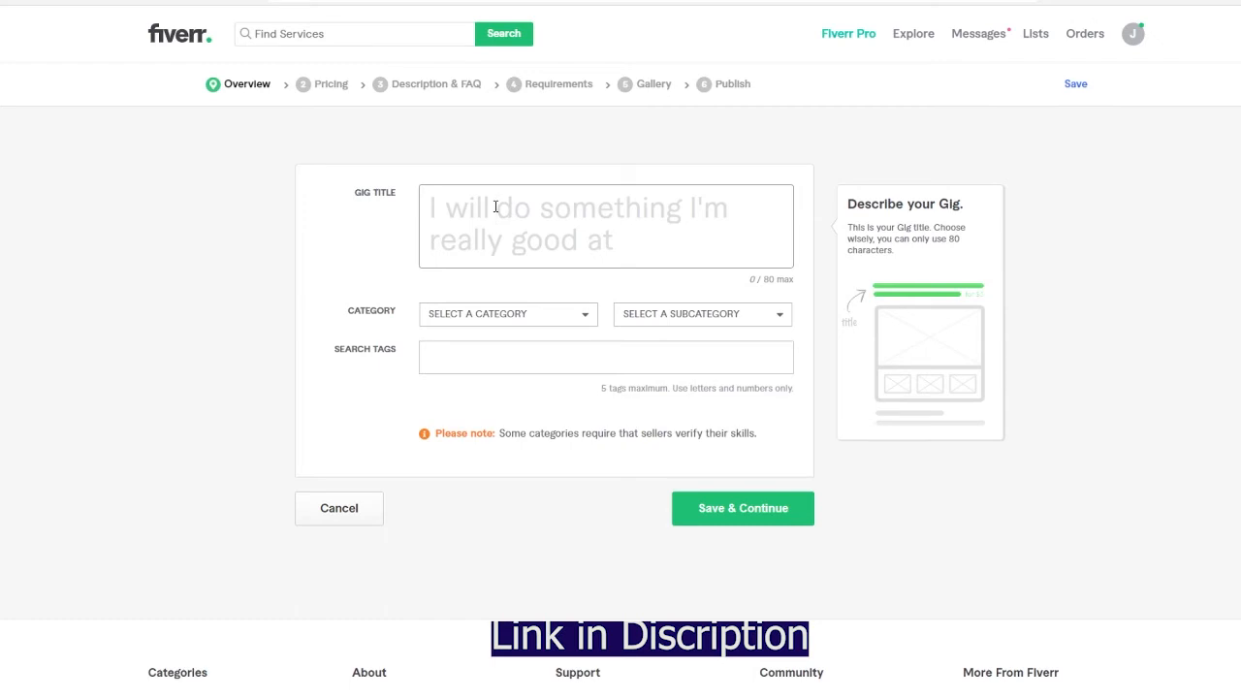
{"action": "type", "text": "do D"}
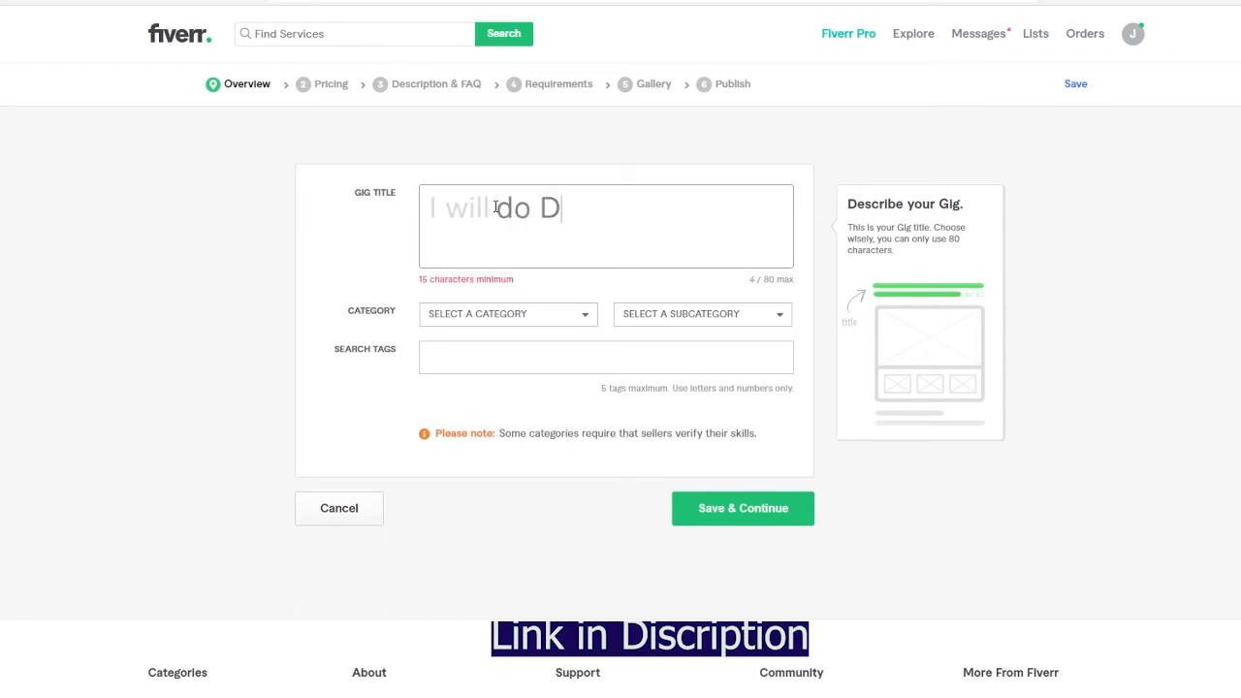
{"action": "type", "text": "ata entry"}
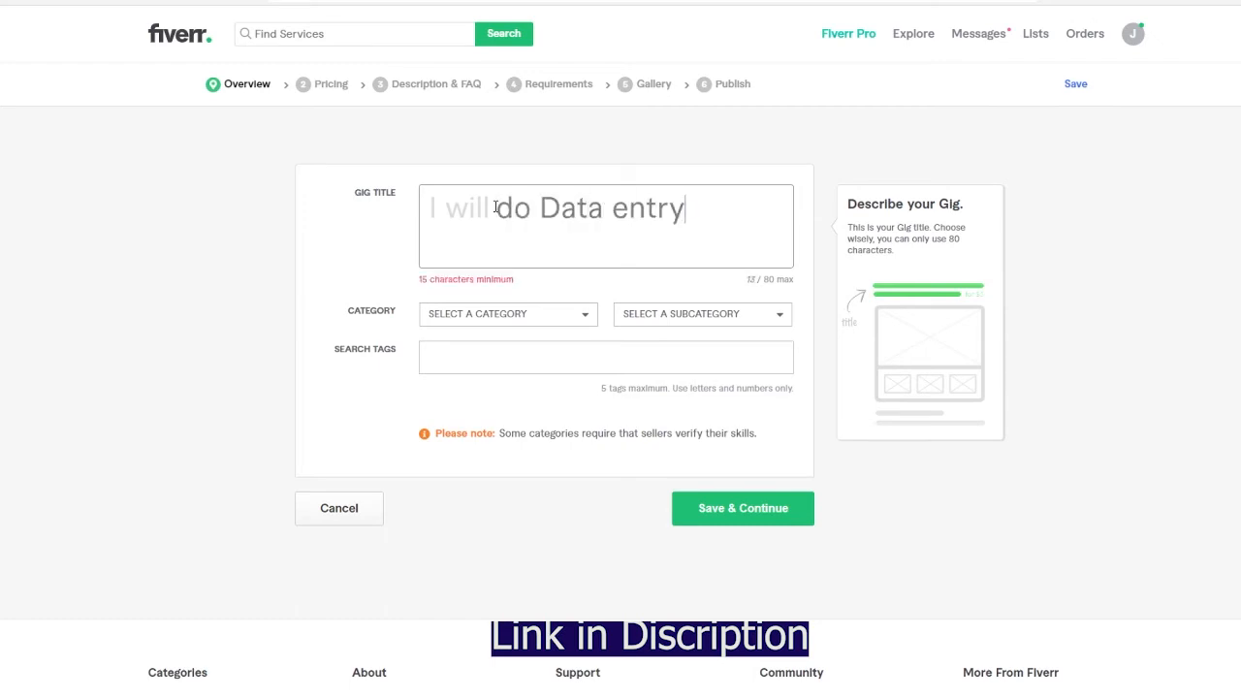
{"action": "type", "text": " for you"}
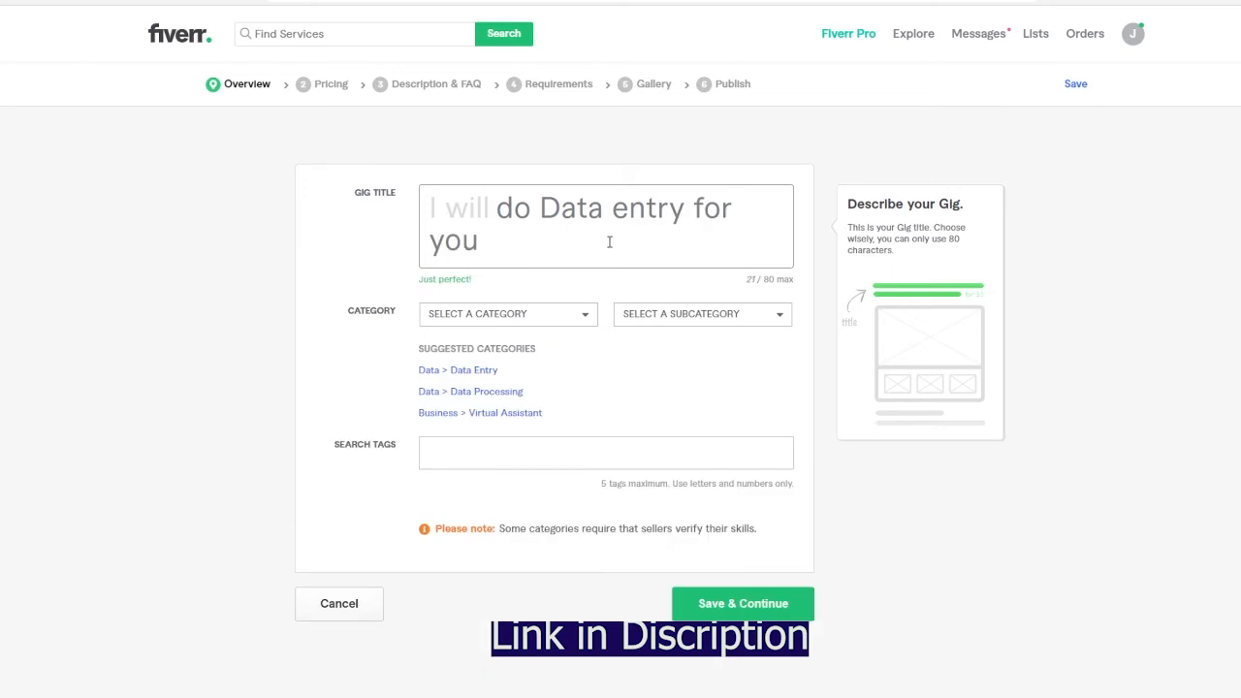
- Set the gig's category to Data and its subcategory to Data Entry, and look over the gig metadata options
{"action": "left_click", "coordinate": [516, 319]}
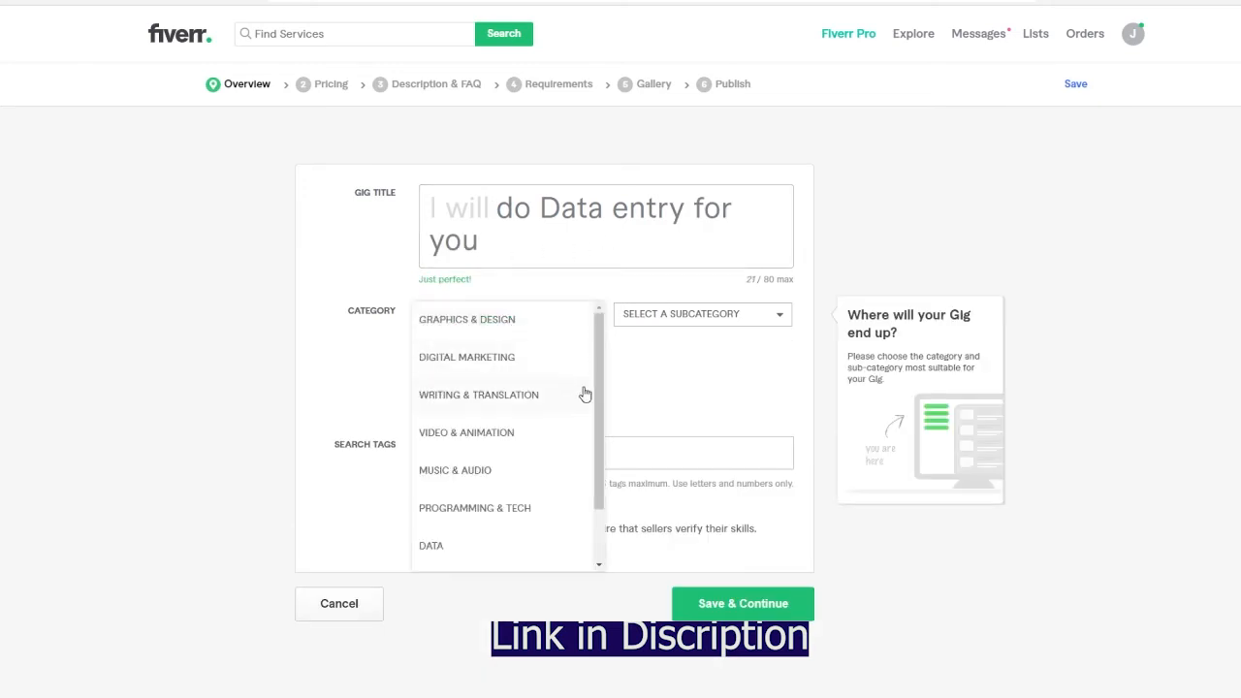
{"action": "left_click_drag", "start_coordinate": [598, 411], "coordinate": [598, 466]}
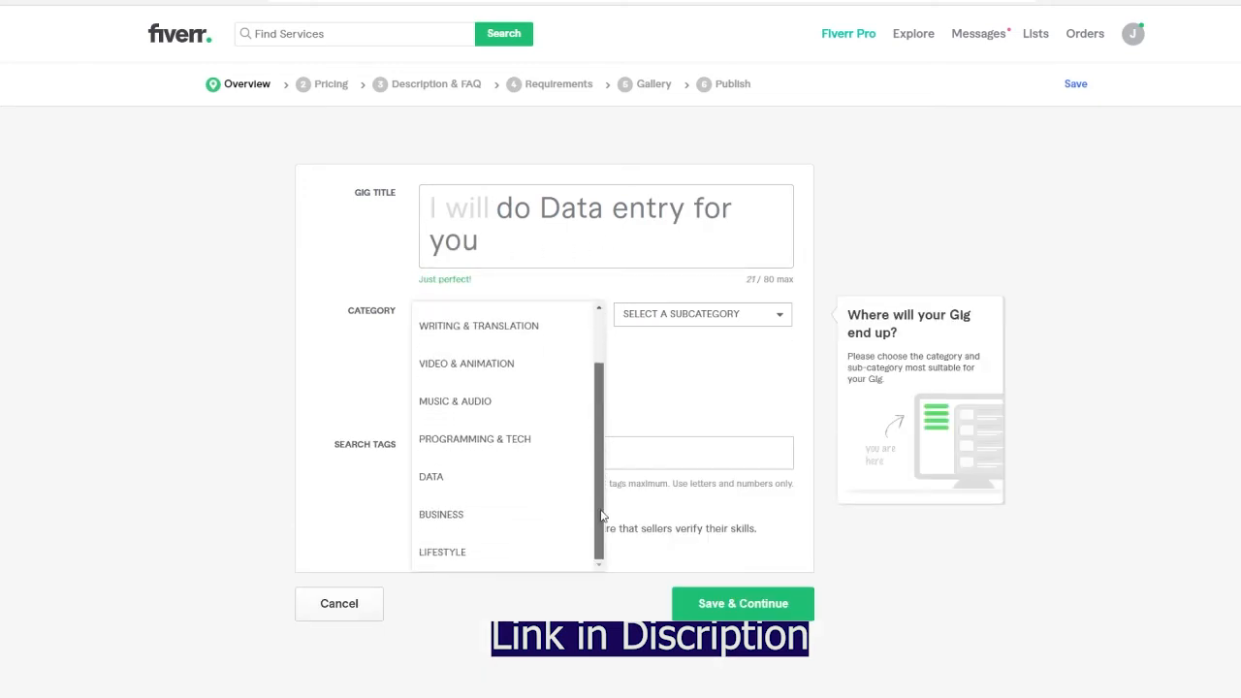
{"action": "left_click", "coordinate": [439, 482]}
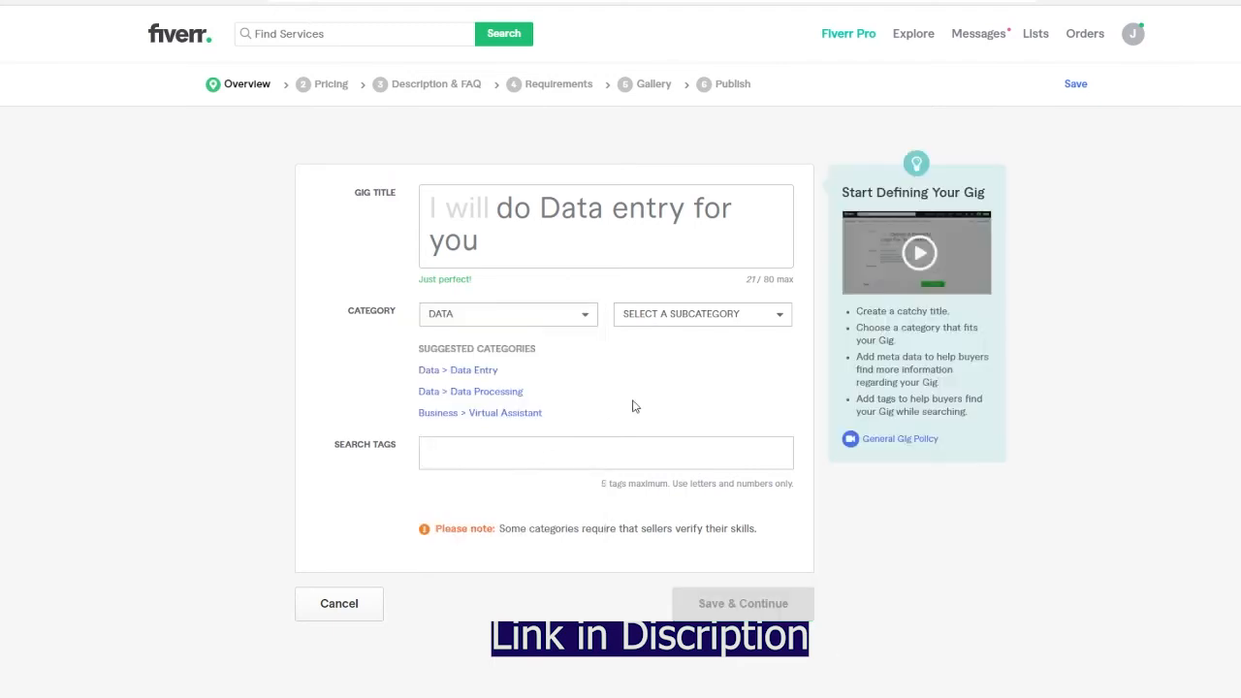
{"action": "left_click", "coordinate": [686, 317]}
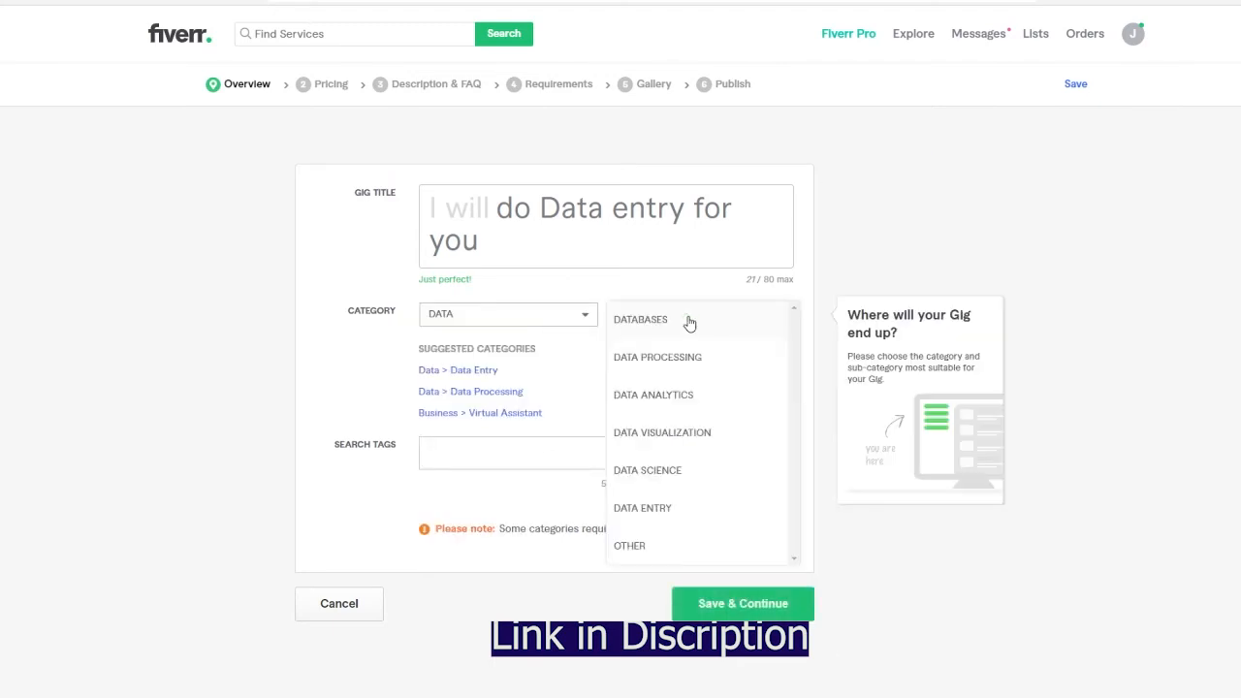
{"action": "left_click", "coordinate": [660, 512]}
{"action": "scroll", "coordinate": [656, 512], "scroll_direction": "down", "scroll_amount": 3}
{"action": "scroll", "coordinate": [621, 291], "scroll_direction": "up", "scroll_amount": 2}
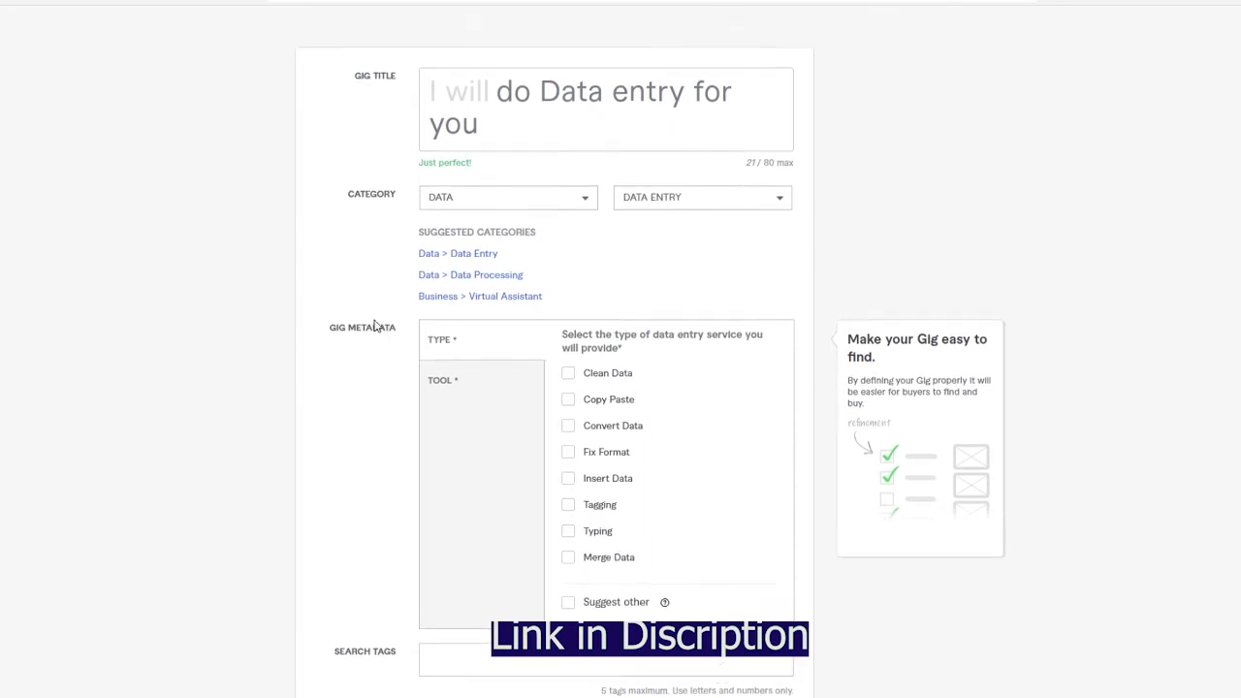
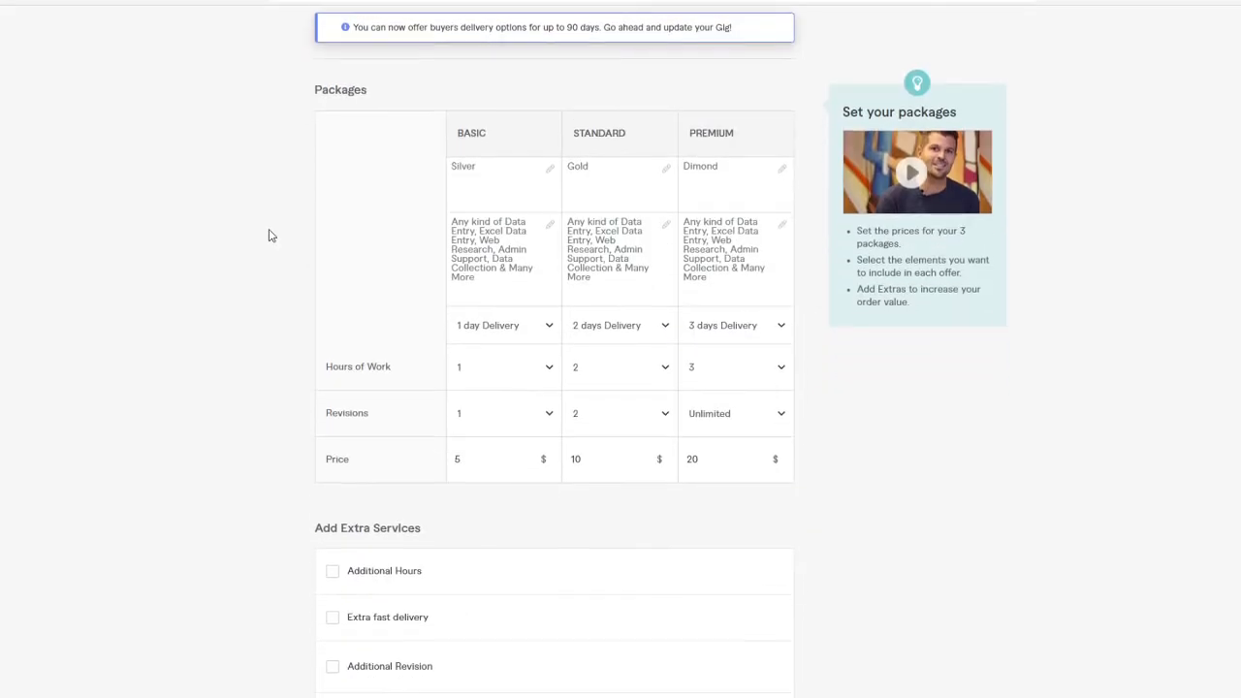
- Examine the package titles and the Basic package's description in the Scope & Pricing table
{"action": "scroll", "coordinate": [268, 243], "scroll_direction": "up", "scroll_amount": 2}
{"action": "scroll", "coordinate": [267, 248], "scroll_direction": "down", "scroll_amount": 1}
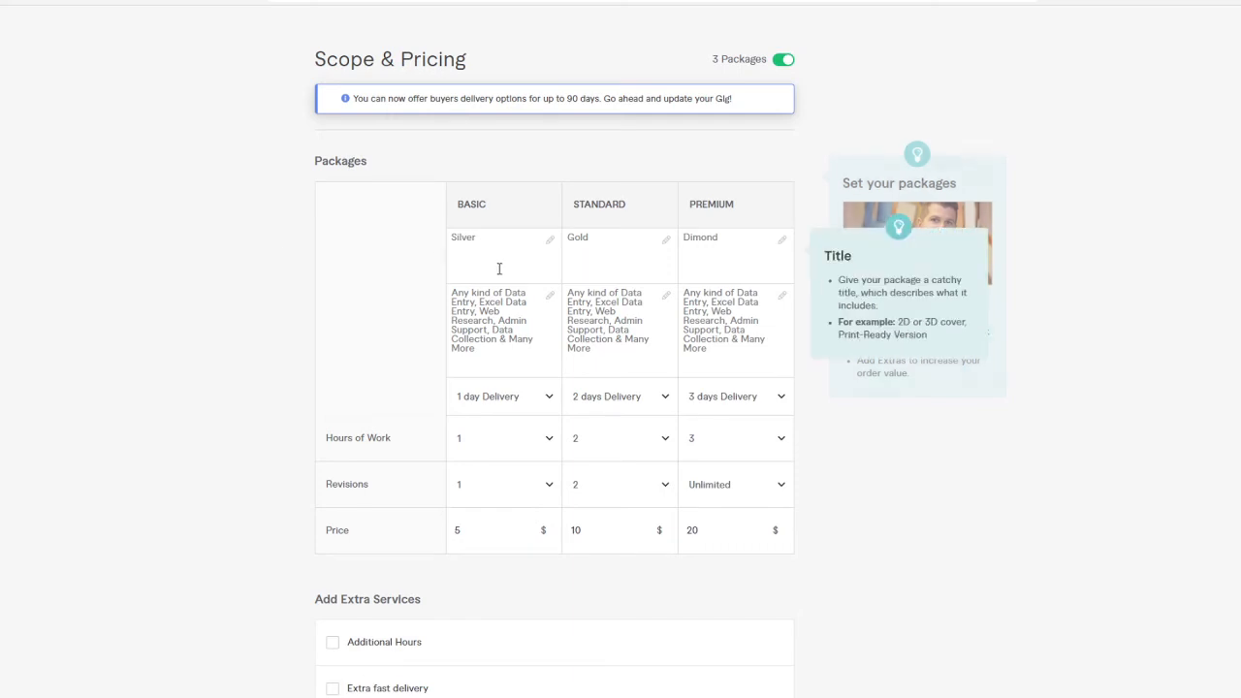
{"action": "left_click", "coordinate": [493, 239]}
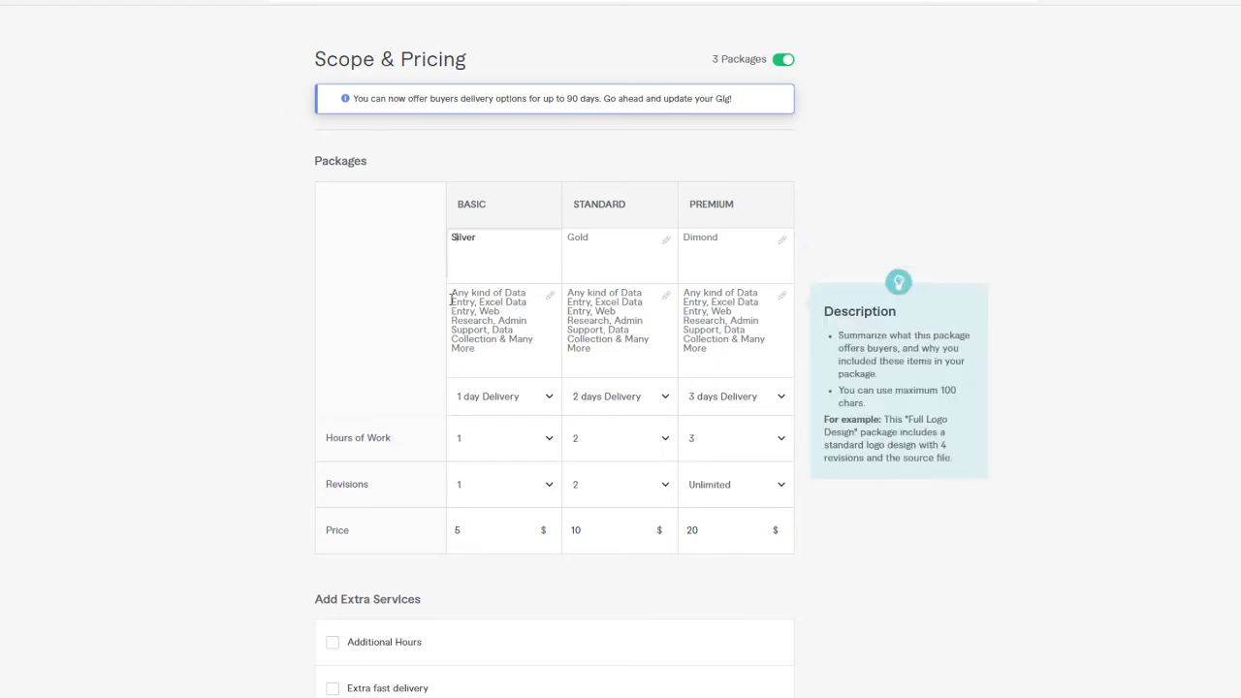
{"action": "left_click_drag", "start_coordinate": [452, 294], "coordinate": [487, 358]}
{"action": "left_click", "coordinate": [487, 359]}
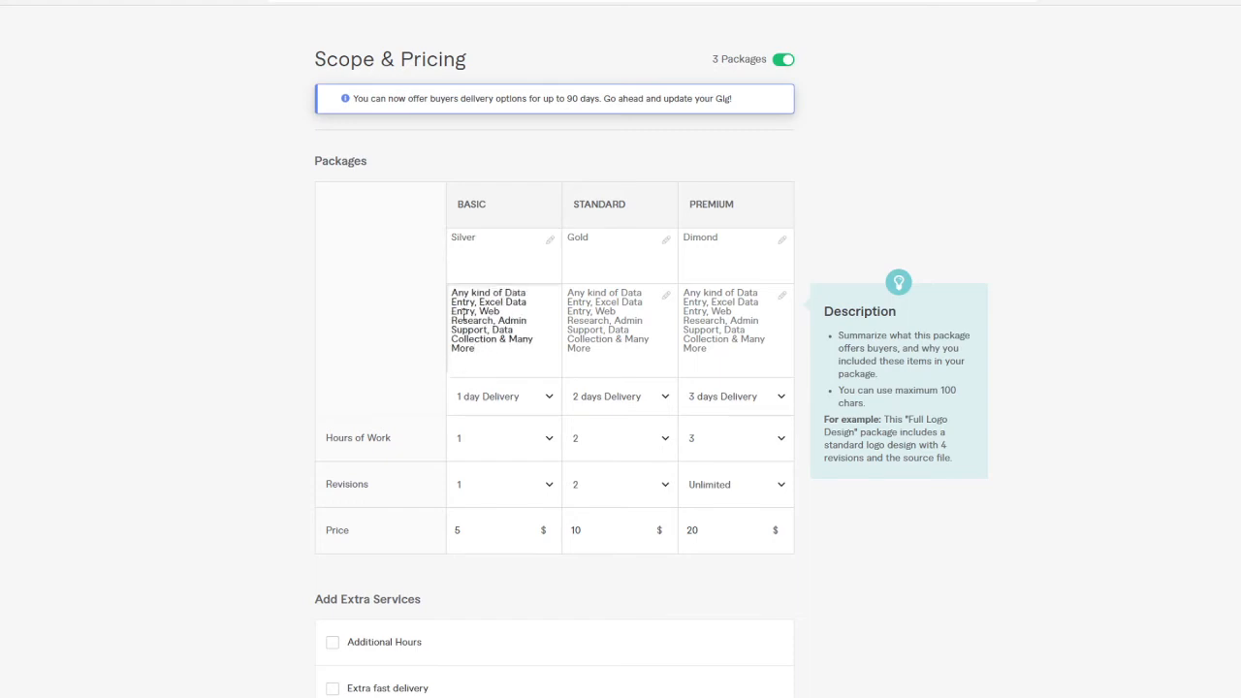
{"action": "left_click_drag", "start_coordinate": [466, 313], "coordinate": [430, 299]}
{"action": "left_click", "coordinate": [471, 338]}
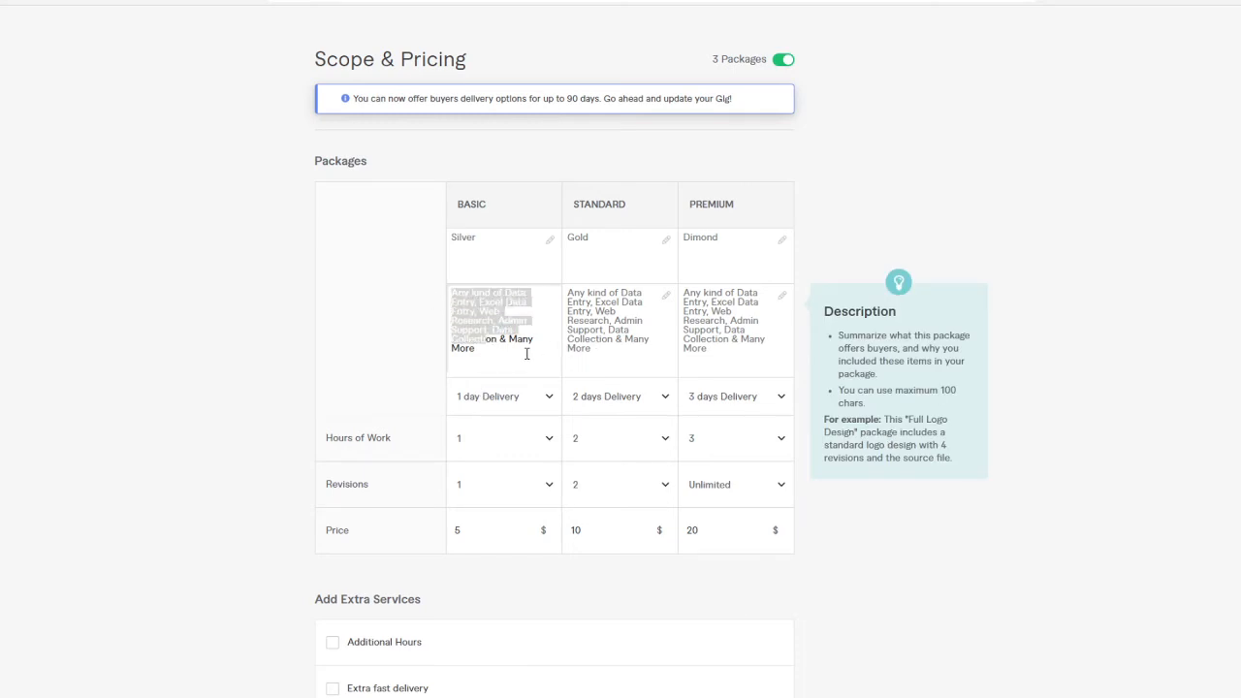
{"action": "left_click_drag", "start_coordinate": [513, 354], "coordinate": [415, 292]}
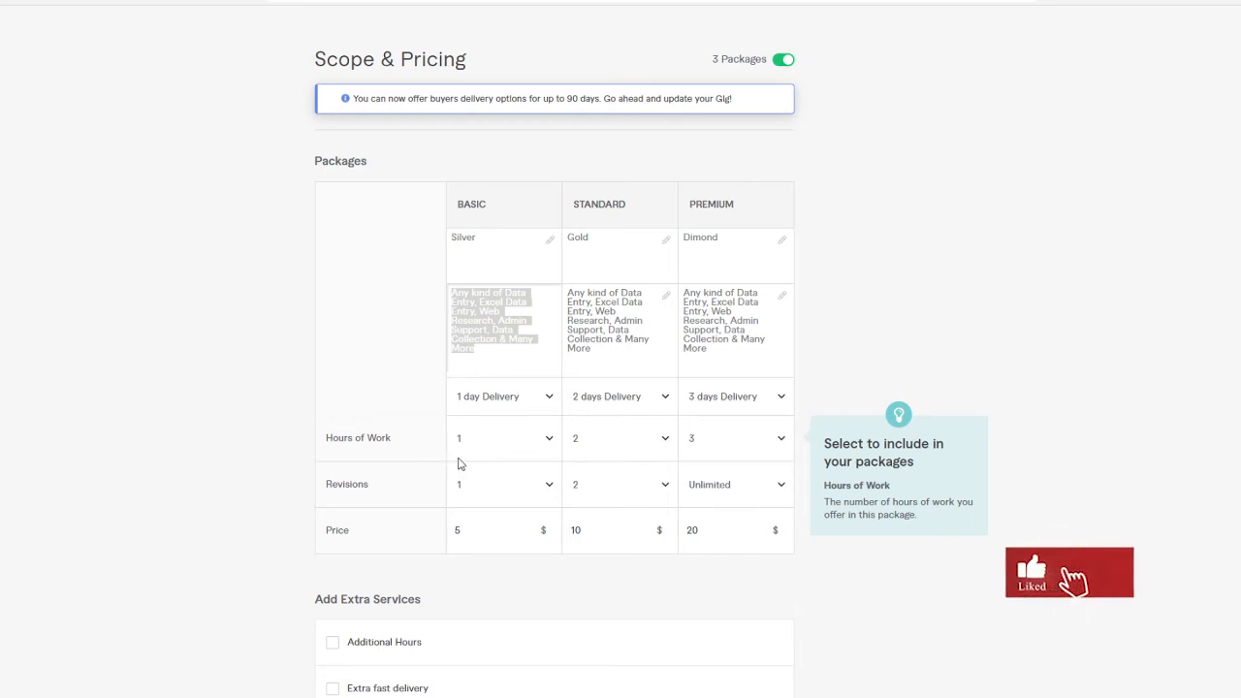
- Check the Hours of Work choices for the Basic, Standard and Premium packages and review the rest of the package table
{"action": "left_click", "coordinate": [498, 435]}
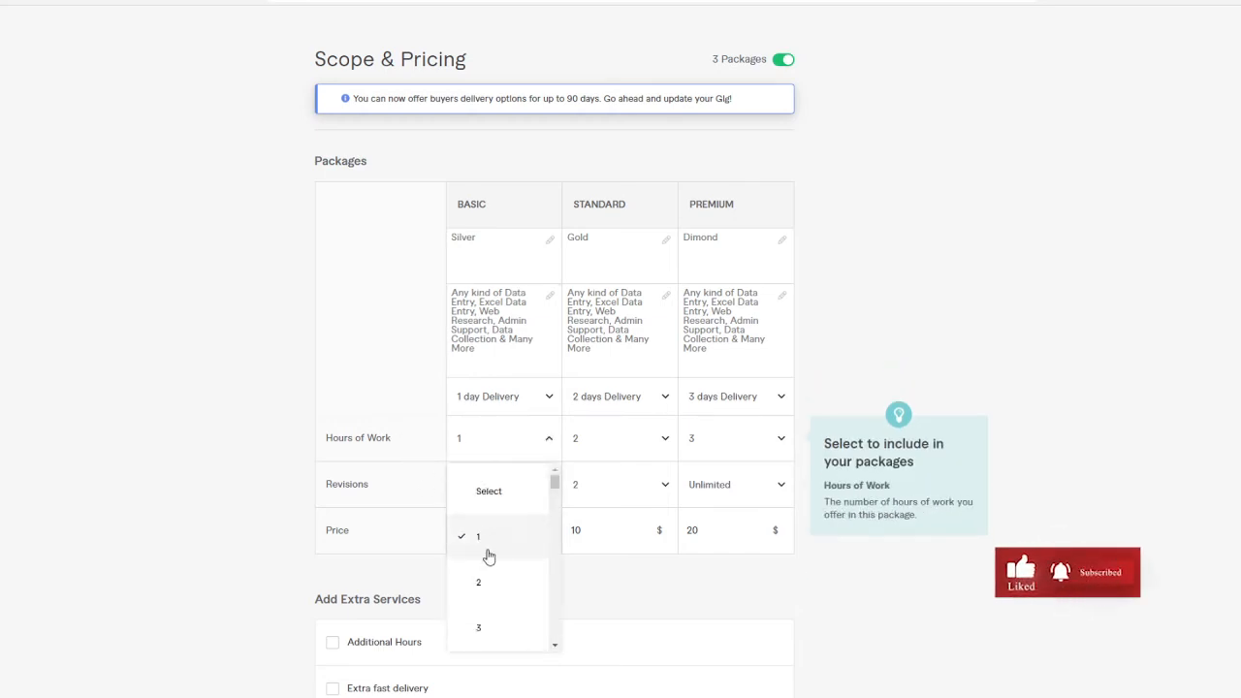
{"action": "left_click", "coordinate": [345, 426]}
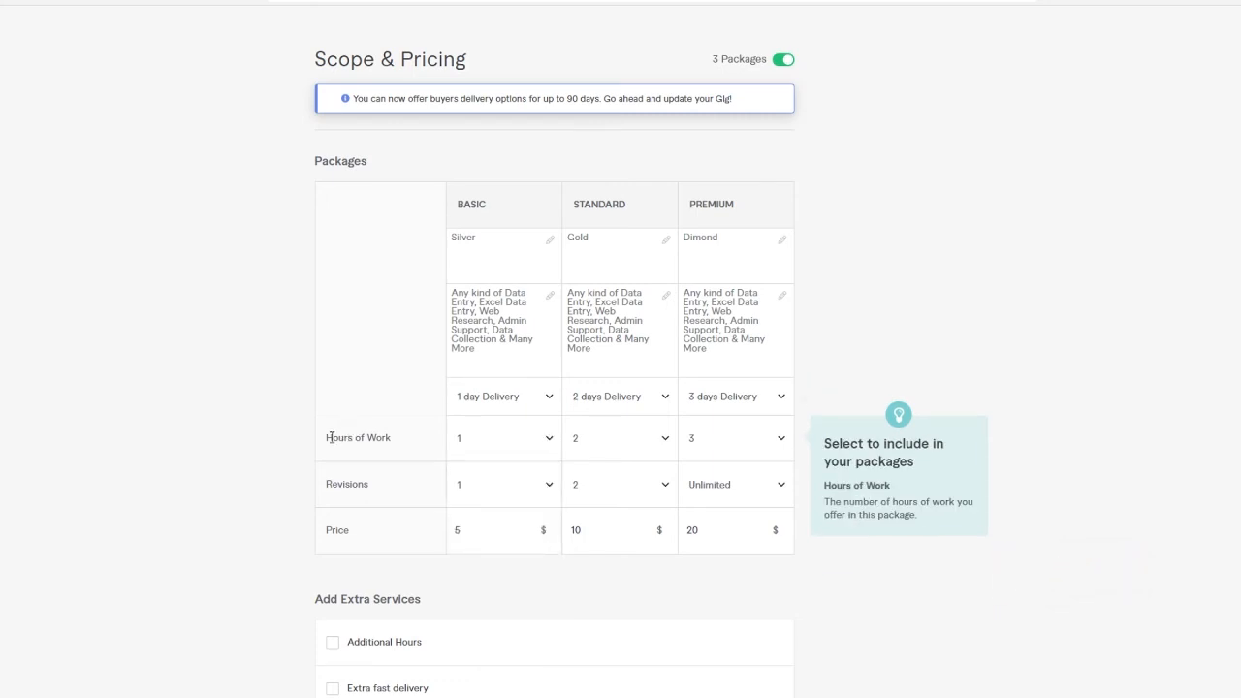
{"action": "left_click", "coordinate": [640, 442]}
{"action": "left_click", "coordinate": [782, 443]}
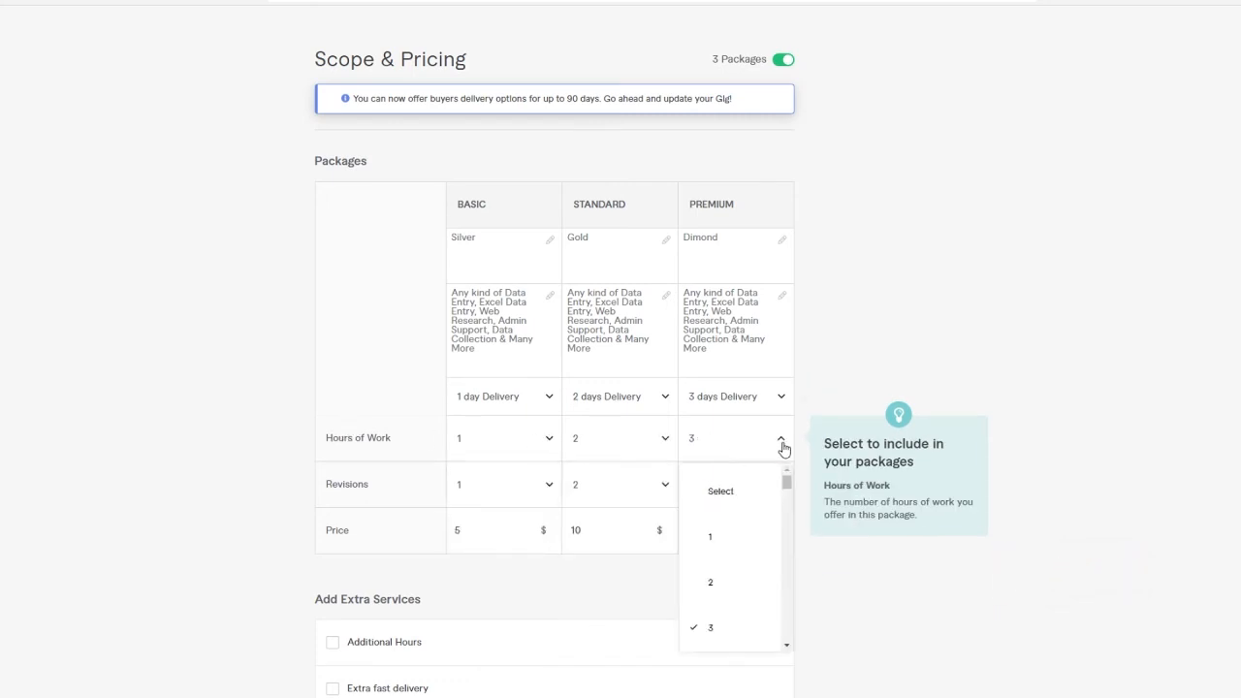
{"action": "left_click", "coordinate": [338, 422]}
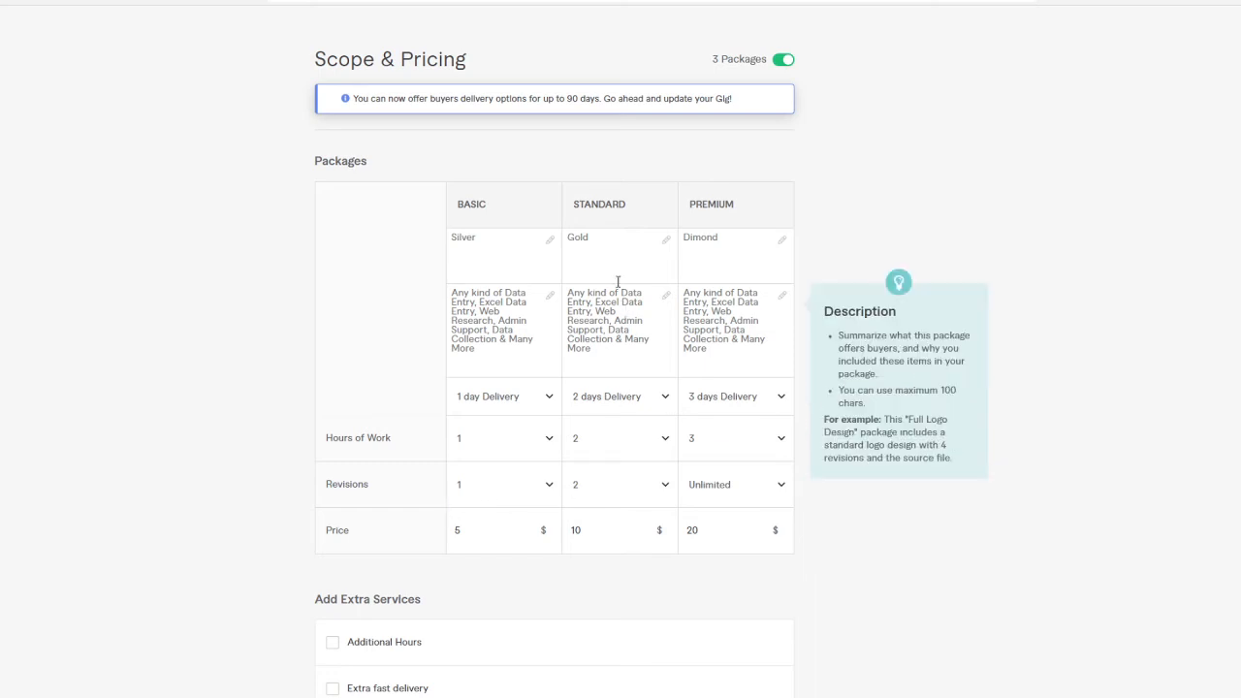
{"action": "scroll", "coordinate": [611, 485], "scroll_direction": "down", "scroll_amount": 1}
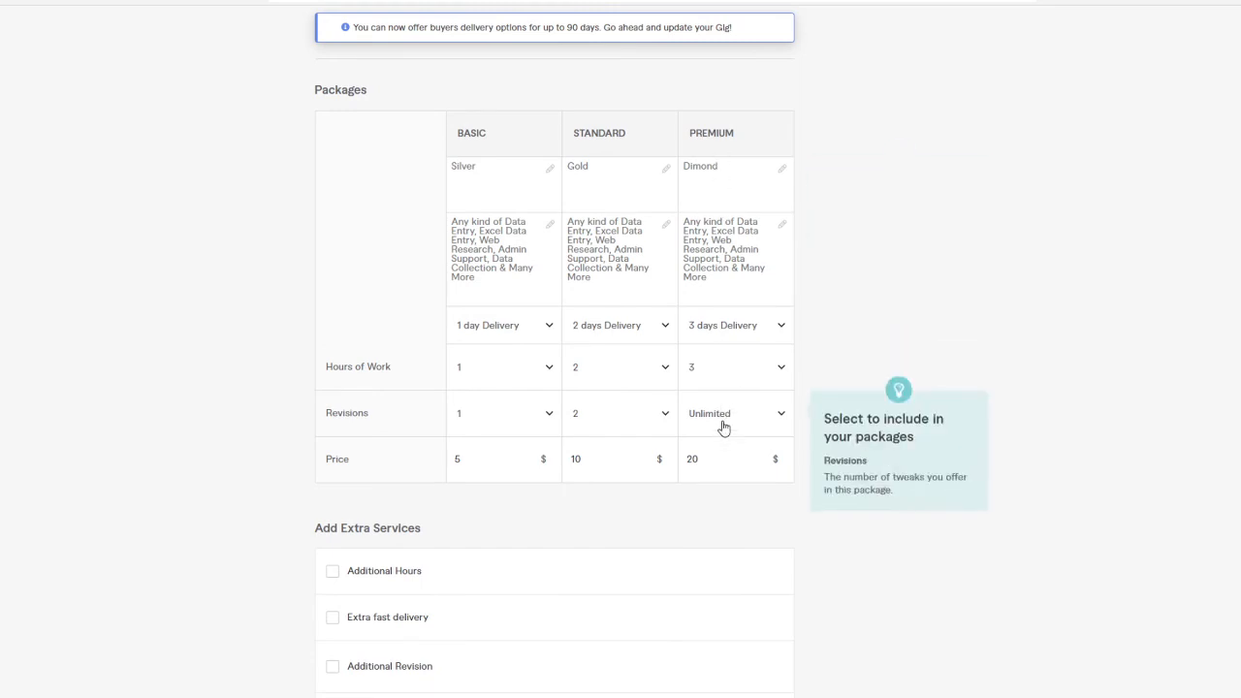
- Check the price fields of the three packages and enter 5 as the Basic package's price
{"action": "left_click", "coordinate": [486, 461]}
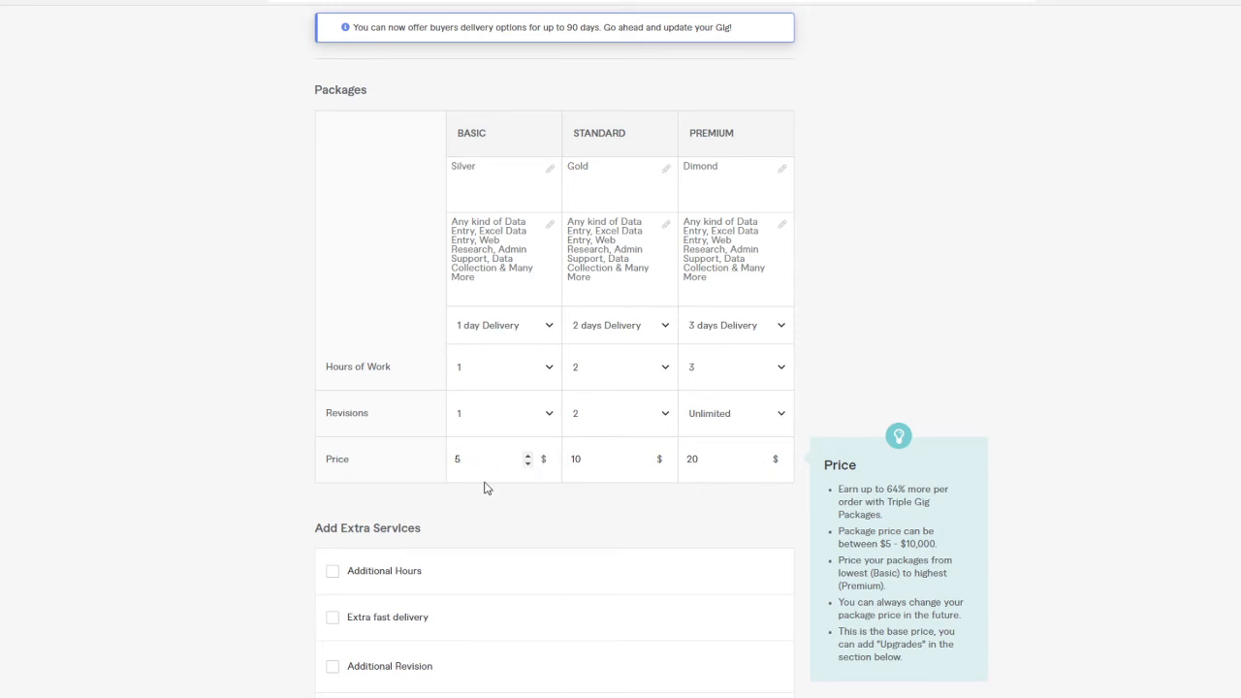
{"action": "left_click", "coordinate": [598, 465]}
{"action": "left_click", "coordinate": [723, 464]}
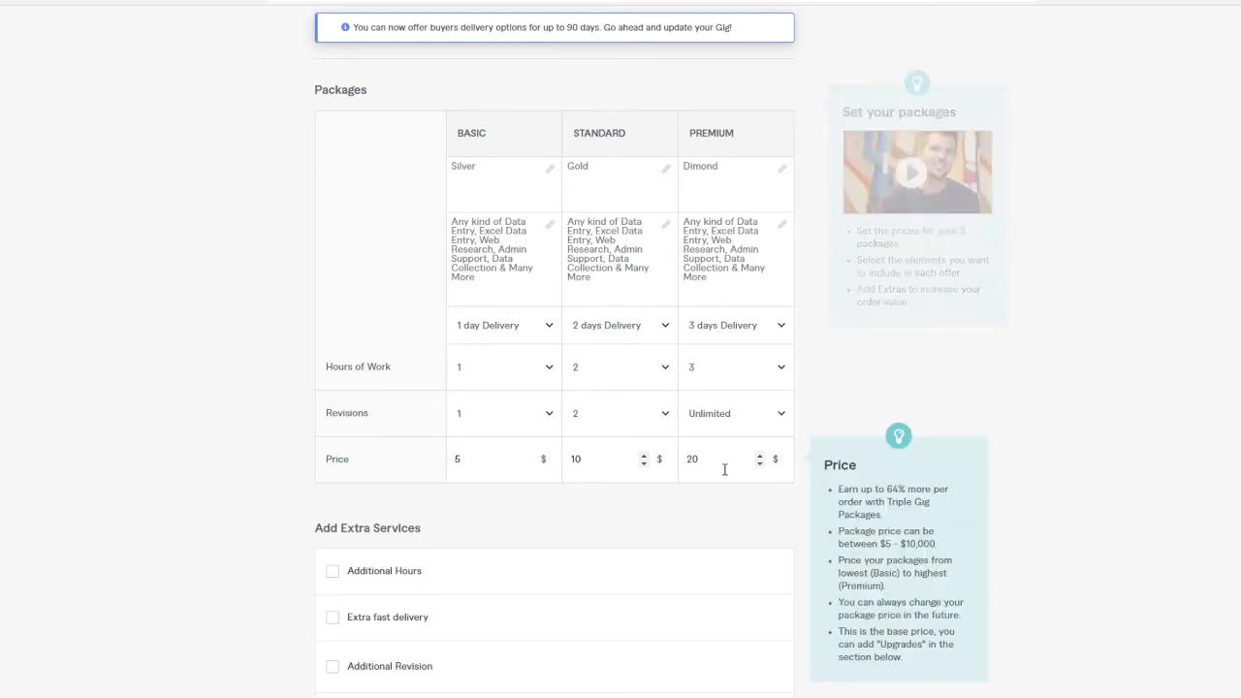
{"action": "left_click", "coordinate": [493, 462]}
{"action": "key", "text": "BackSpace"}
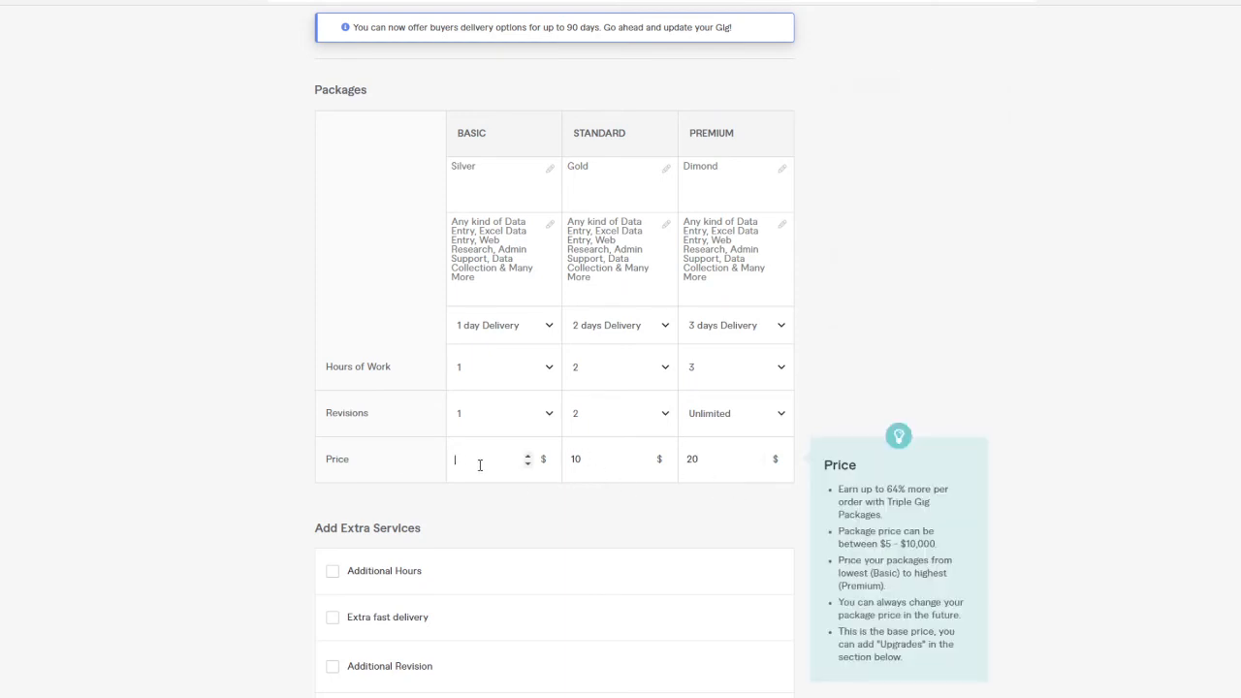
{"action": "type", "text": "5"}
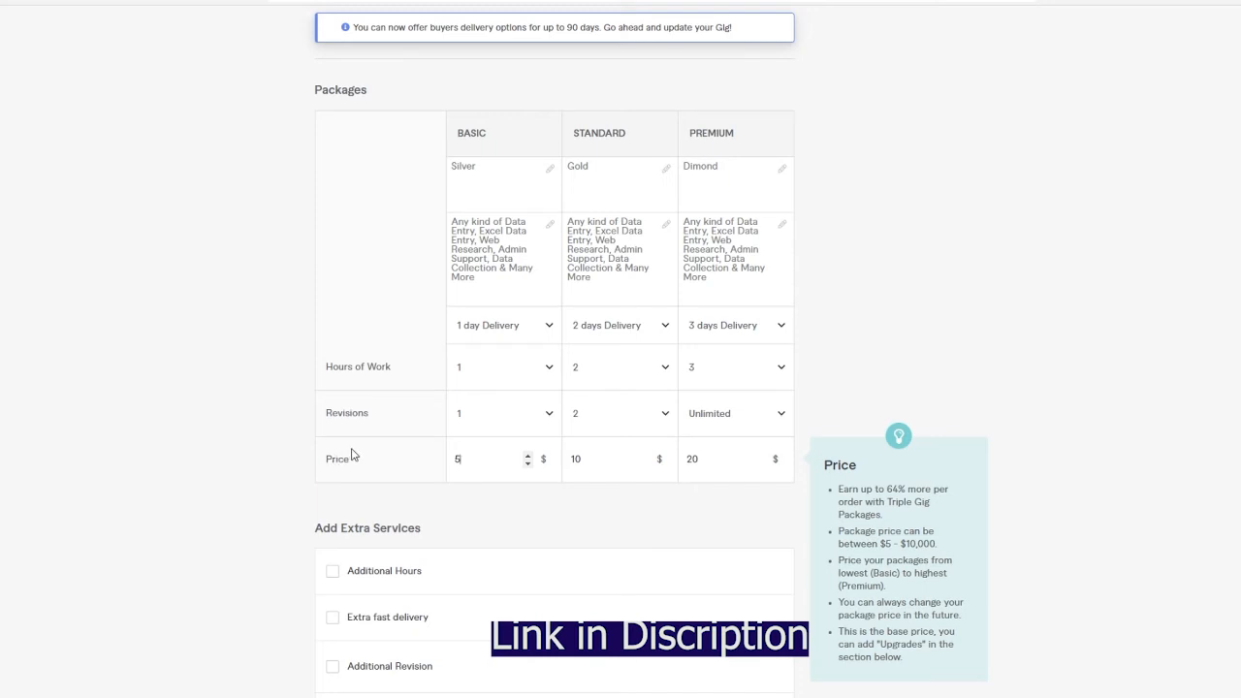
- Enable the Additional Hours extra and charge $5 for 1 hour of work on the Basic package
{"action": "scroll", "coordinate": [352, 456], "scroll_direction": "down", "scroll_amount": 2}
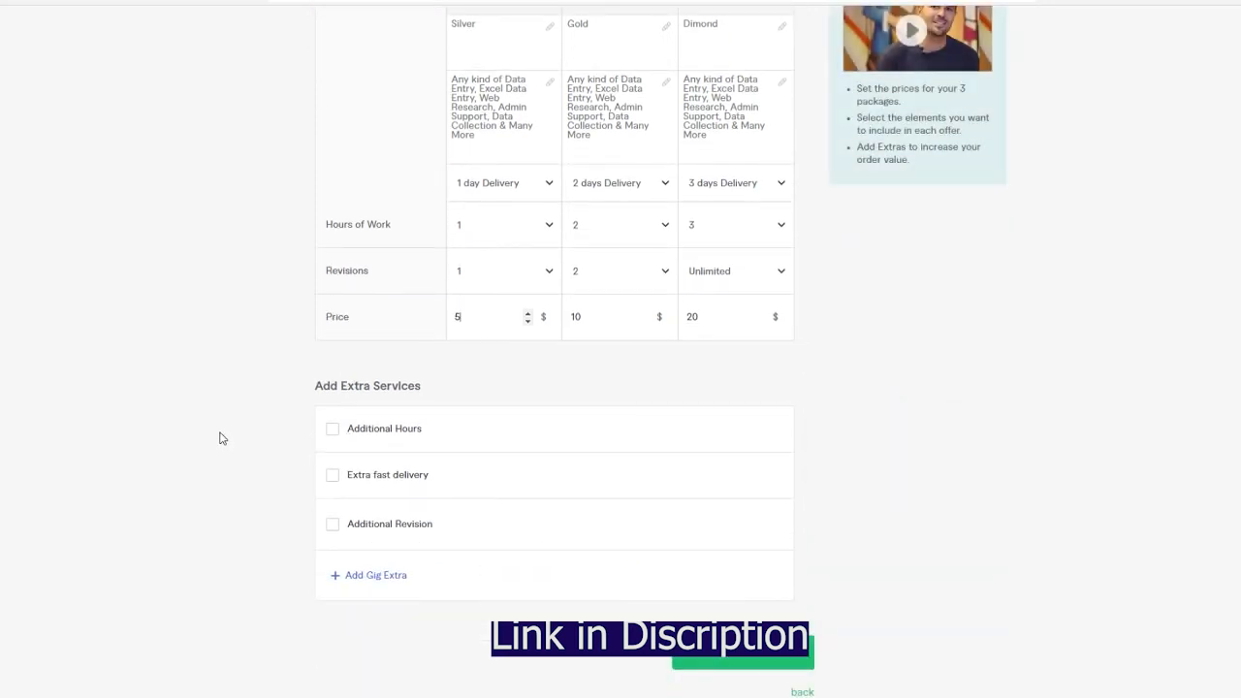
{"action": "left_click", "coordinate": [333, 436]}
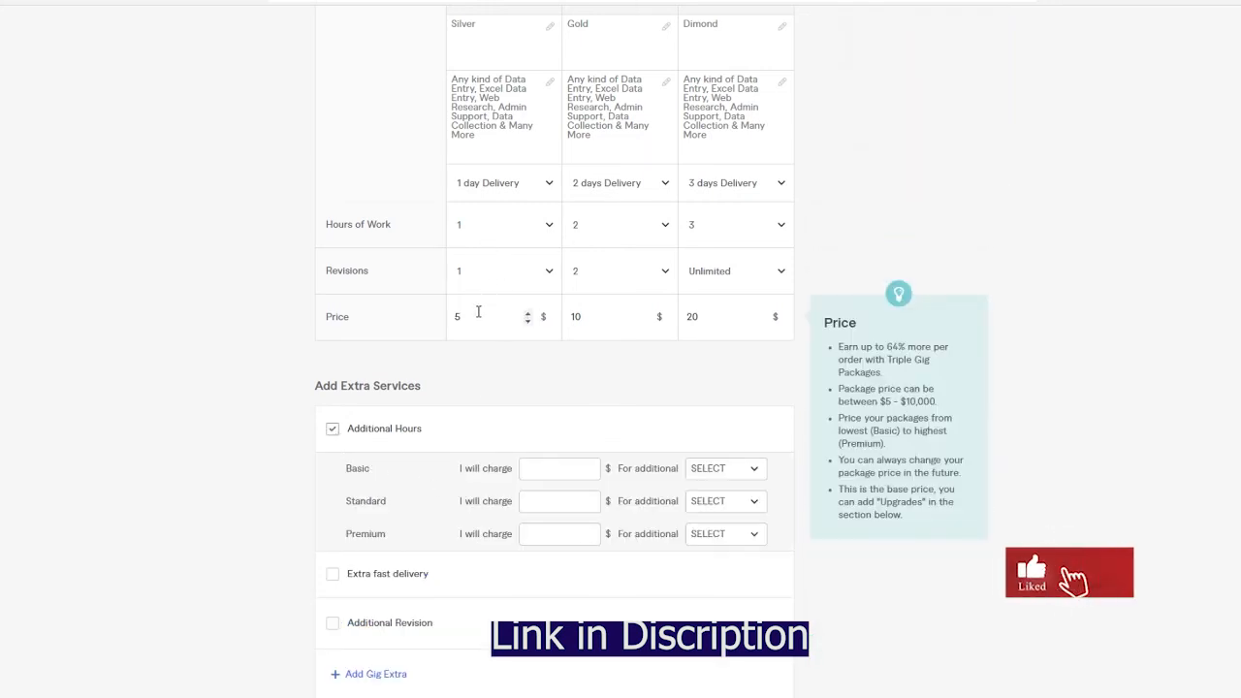
{"action": "left_click", "coordinate": [531, 501]}
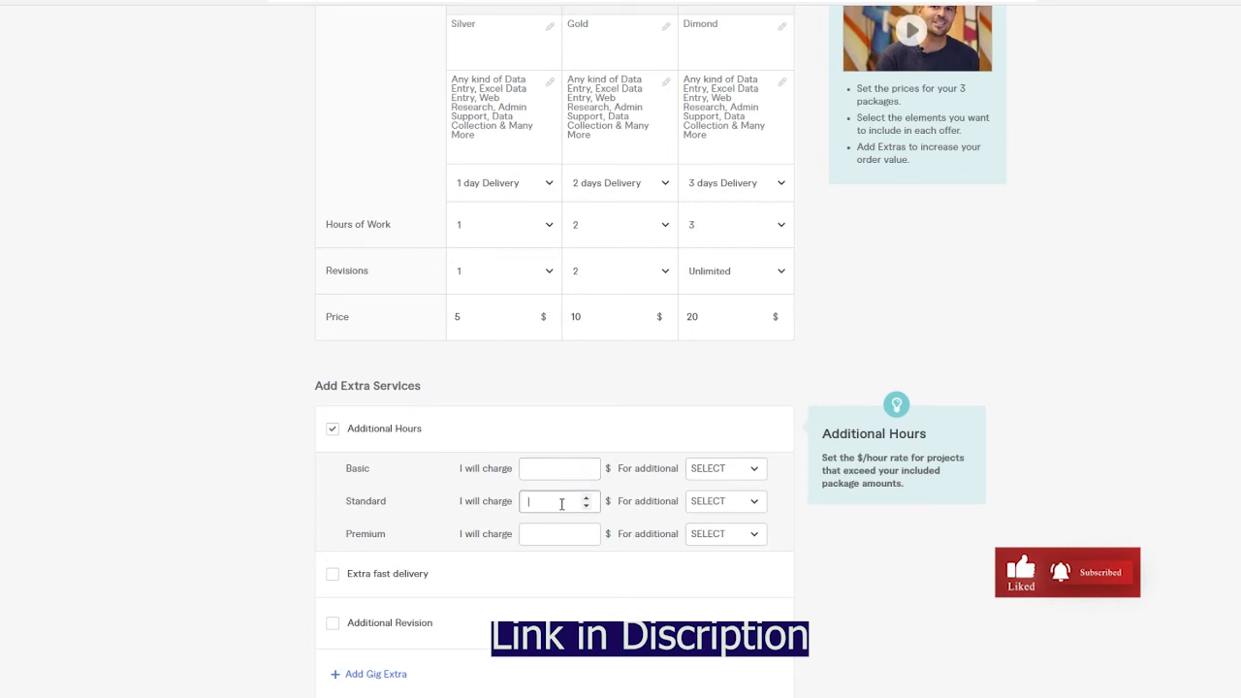
{"action": "left_click", "coordinate": [551, 470]}
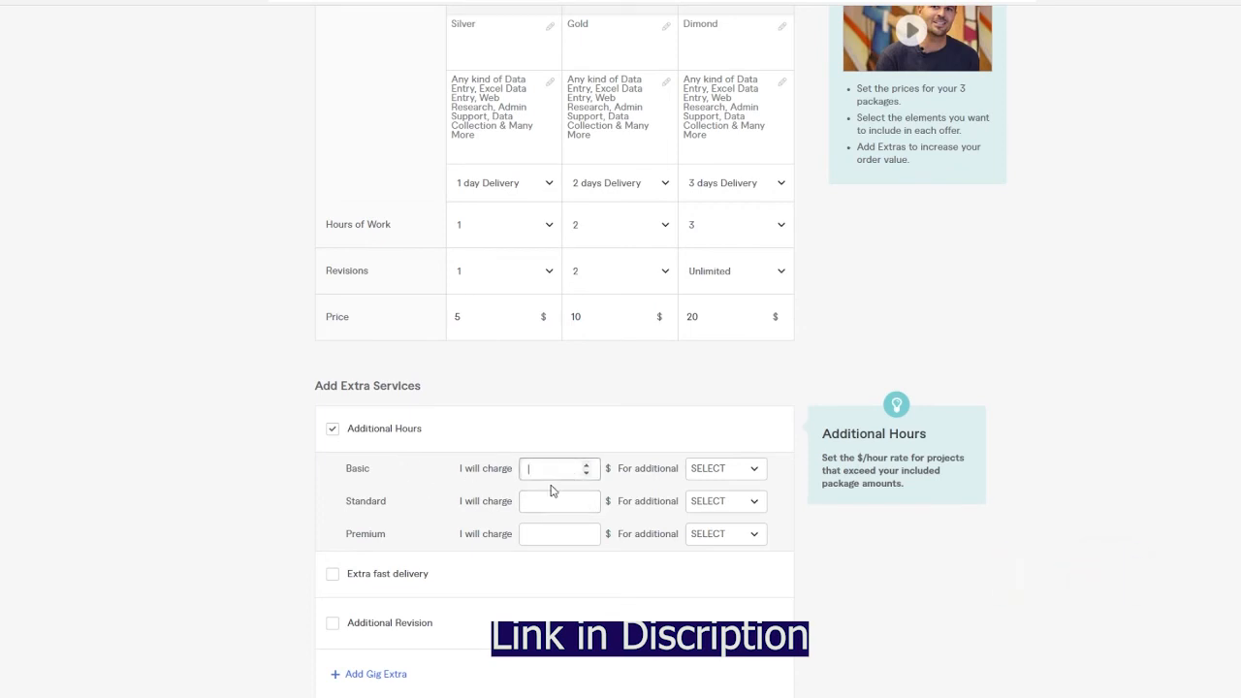
{"action": "left_click", "coordinate": [717, 471]}
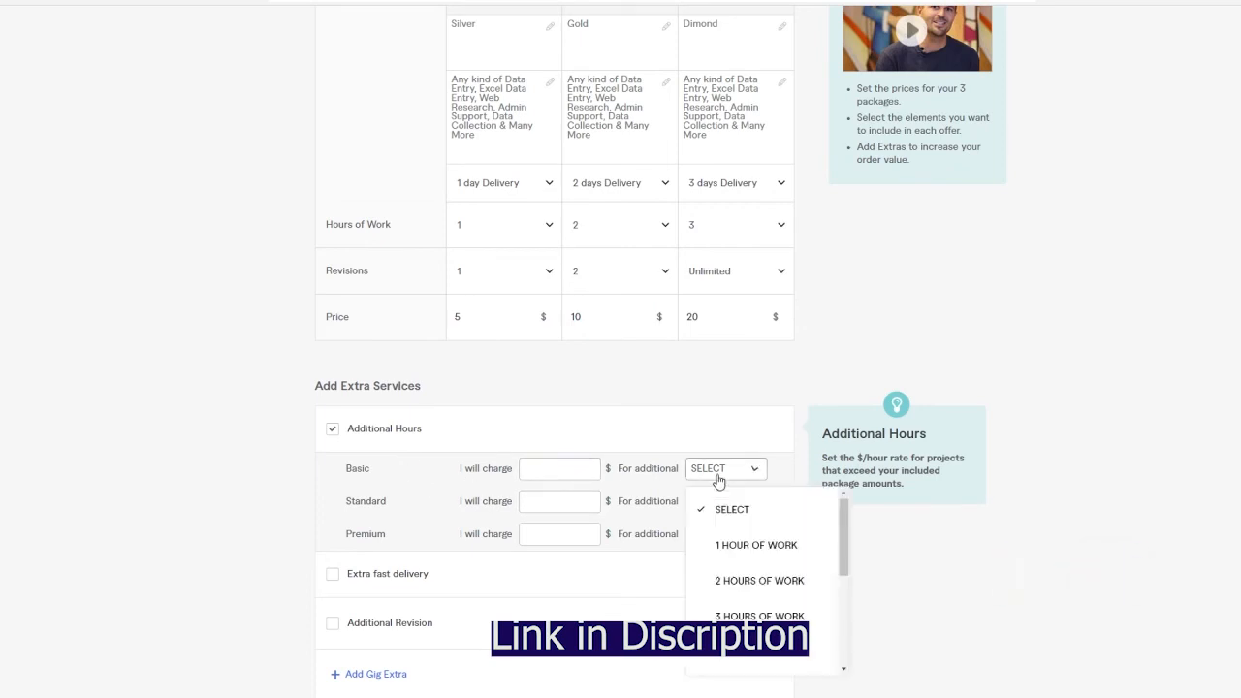
{"action": "left_click", "coordinate": [720, 548]}
{"action": "left_click", "coordinate": [524, 473]}
{"action": "type", "text": "10"}
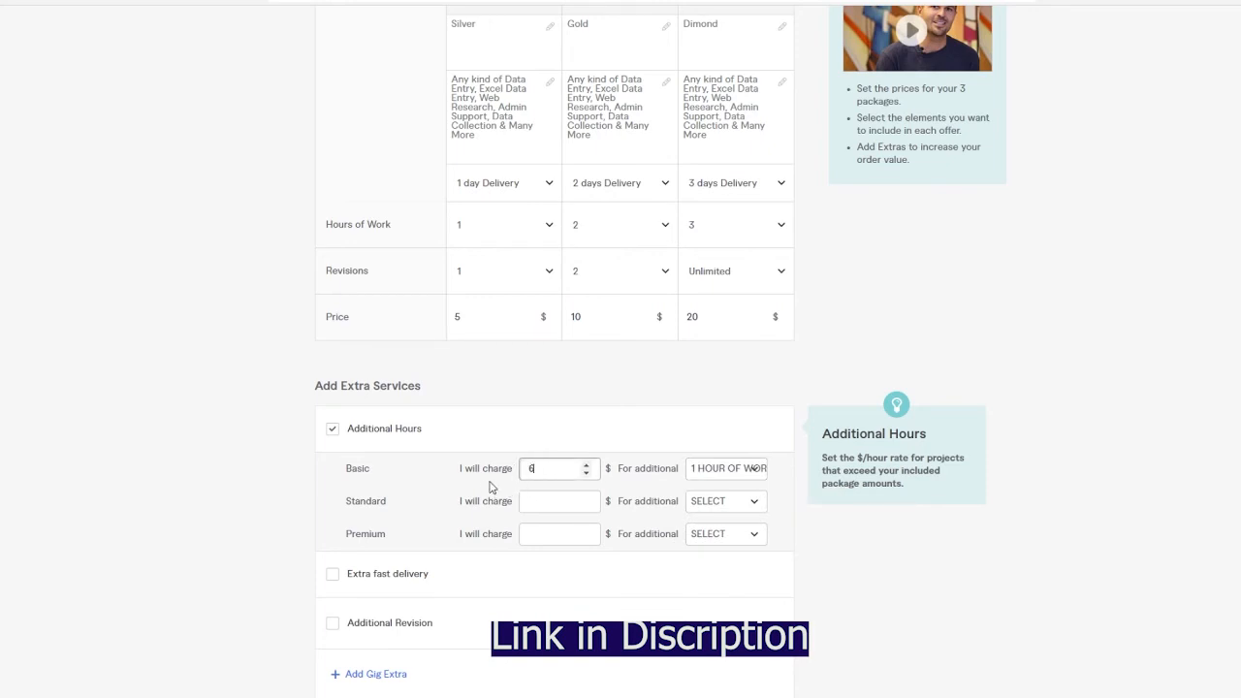
{"action": "double_click", "coordinate": [506, 488]}
{"action": "left_click", "coordinate": [543, 469]}
{"action": "key", "text": "BackSpace"}
{"action": "key", "text": "BackSpace"}
{"action": "type", "text": "5"}
- Try the Extra fast delivery extra, check the Basic package's delivery time choices, and disable the extra again
{"action": "scroll", "coordinate": [394, 495], "scroll_direction": "down", "scroll_amount": 2}
{"action": "mouse_move", "coordinate": [347, 379]}
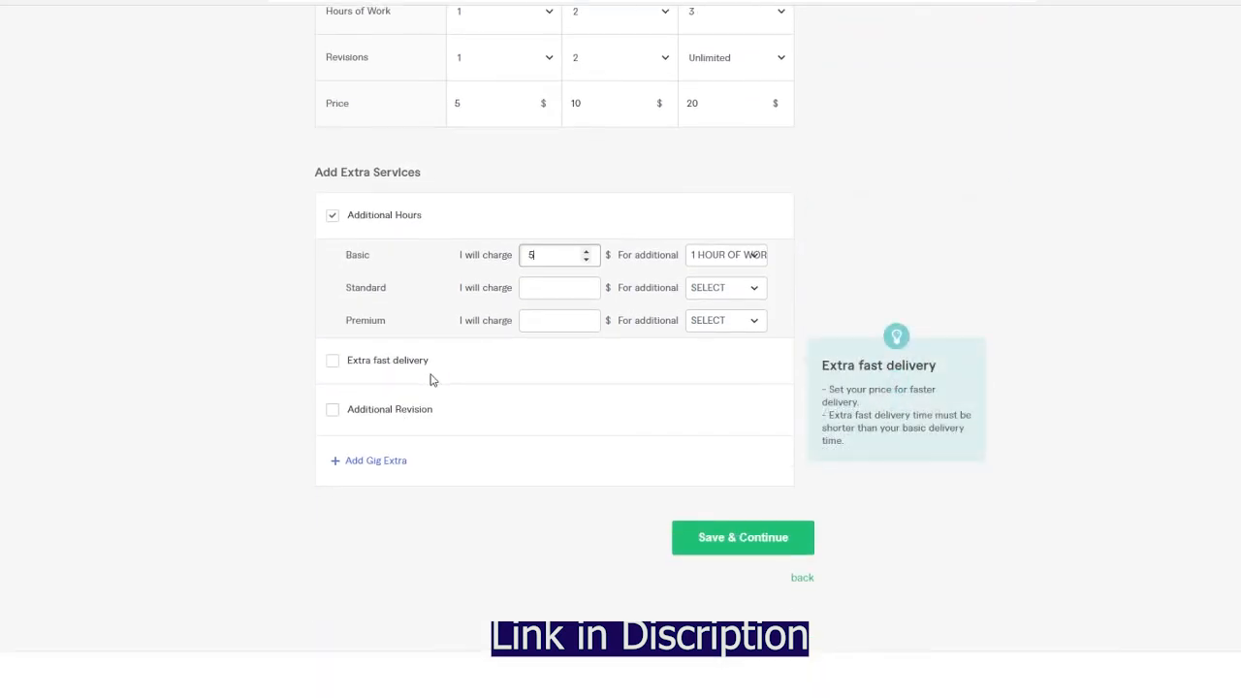
{"action": "left_click", "coordinate": [400, 365]}
{"action": "left_click", "coordinate": [693, 399]}
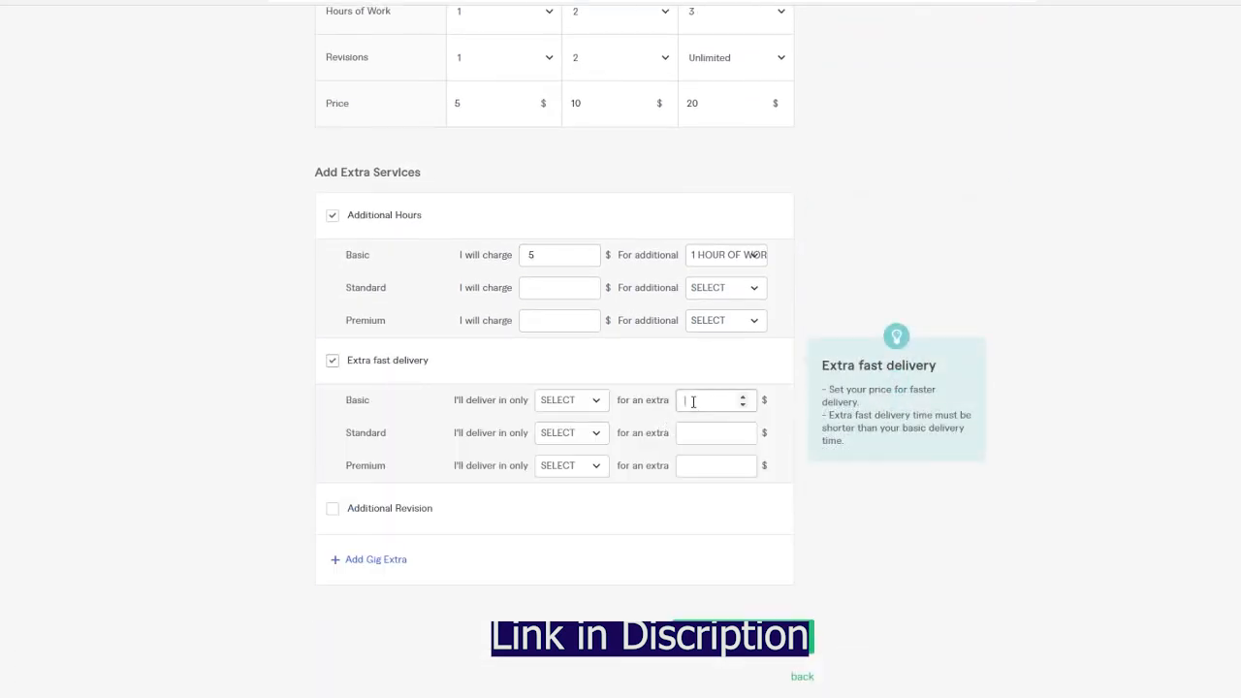
{"action": "left_click", "coordinate": [545, 403]}
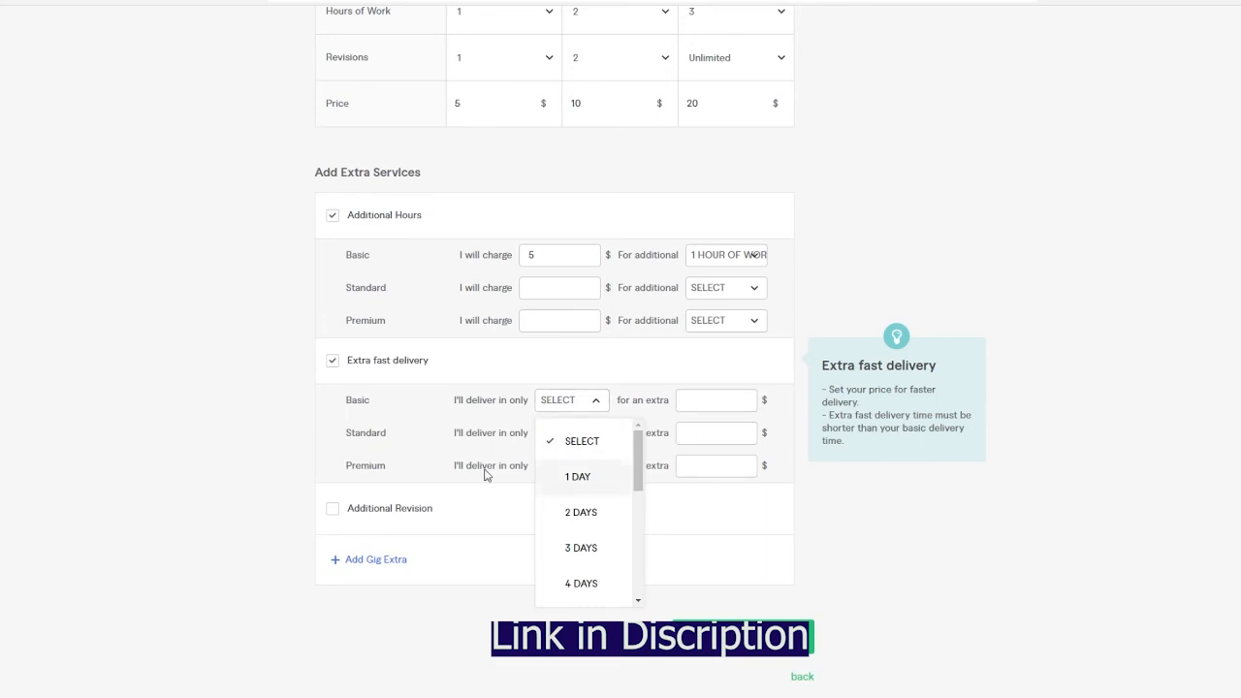
{"action": "left_click", "coordinate": [445, 415]}
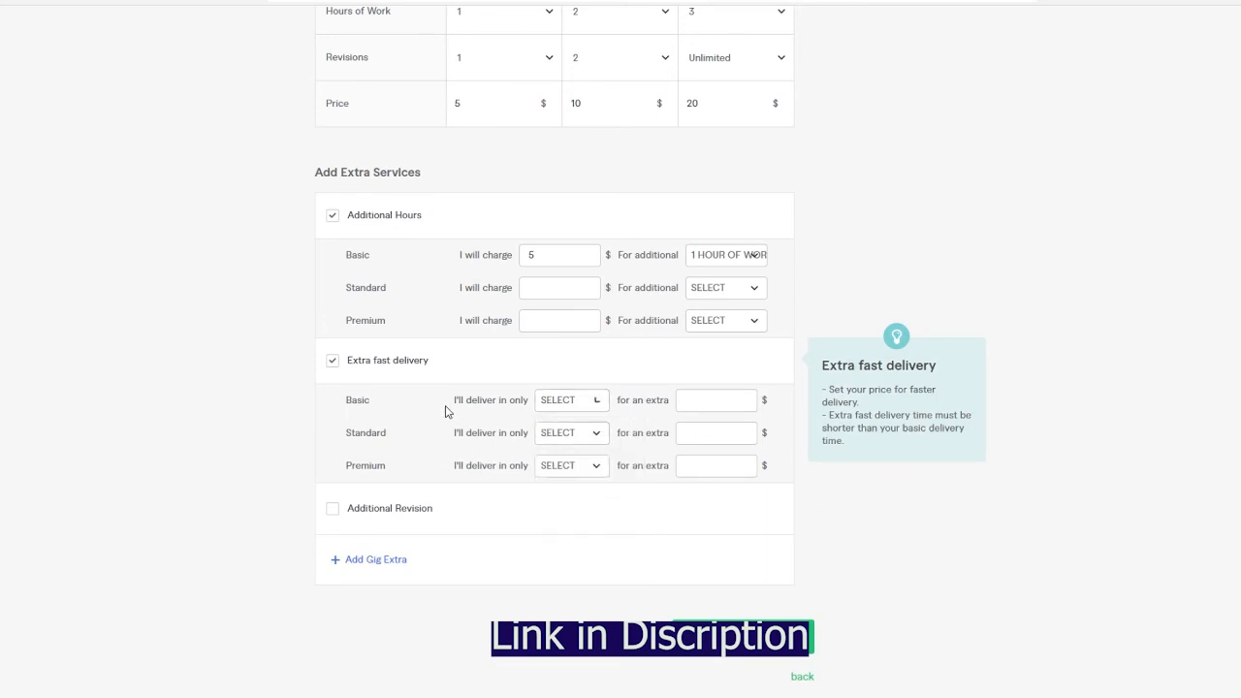
{"action": "left_click", "coordinate": [332, 361]}
- Try out the Additional Revision extra and leave it and Additional Hours deselected
{"action": "left_click", "coordinate": [333, 411]}
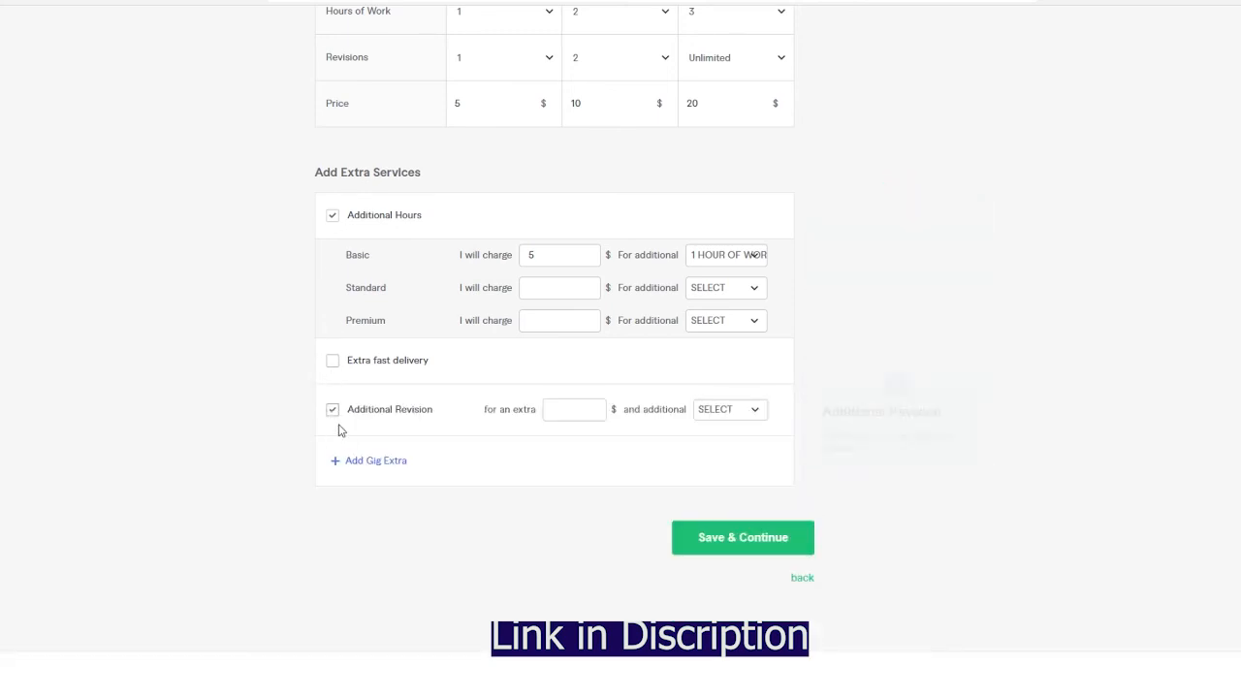
{"action": "scroll", "coordinate": [532, 364], "scroll_direction": "up", "scroll_amount": 2}
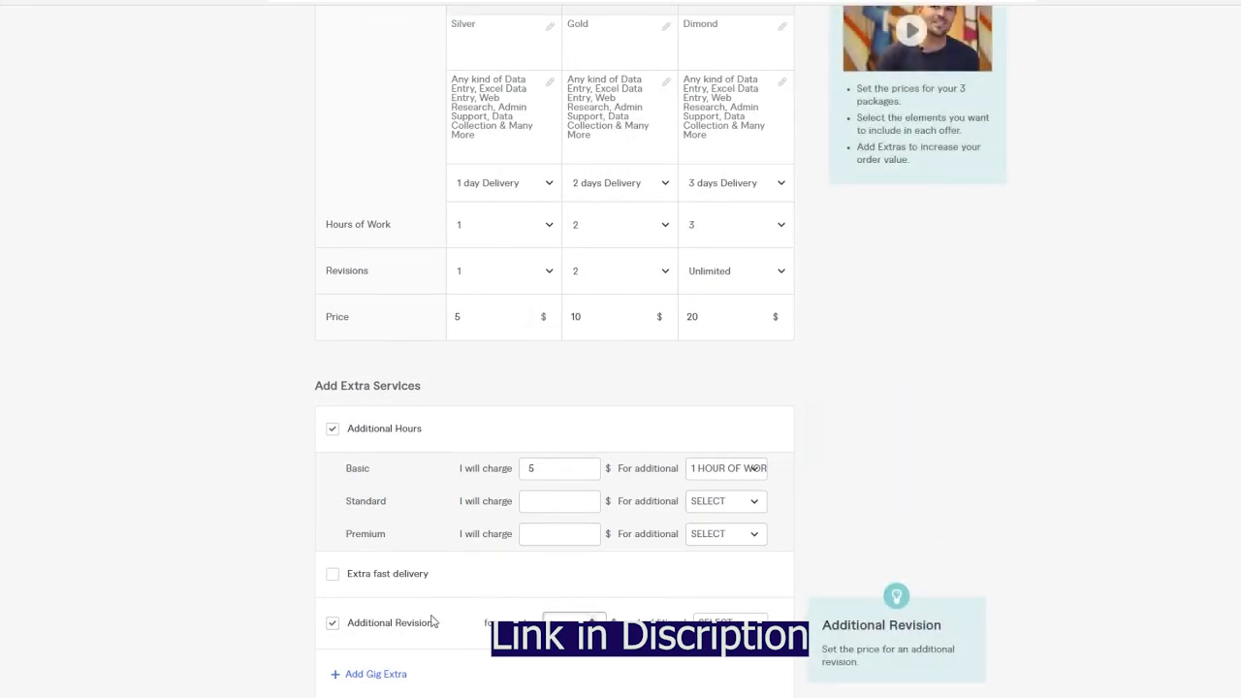
{"action": "scroll", "coordinate": [358, 531], "scroll_direction": "down", "scroll_amount": 2}
{"action": "left_click", "coordinate": [333, 411]}
{"action": "left_click", "coordinate": [333, 410]}
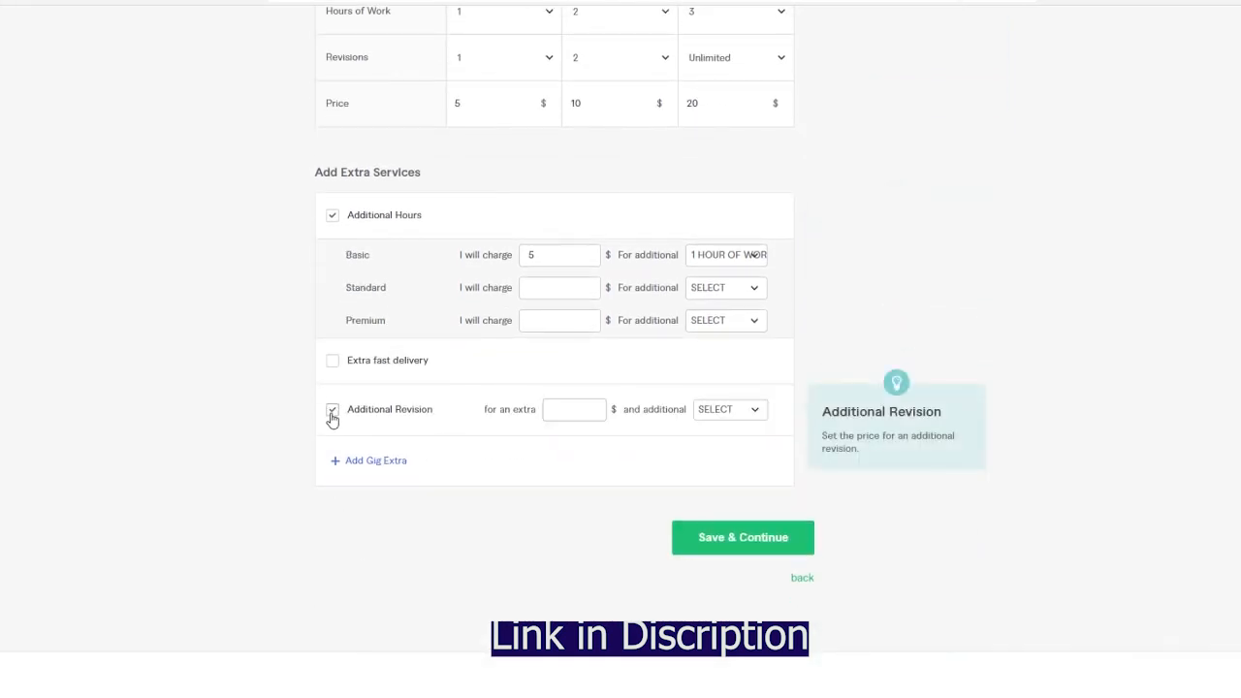
{"action": "left_click", "coordinate": [332, 410]}
{"action": "left_click", "coordinate": [330, 381]}
{"action": "left_click", "coordinate": [329, 381]}
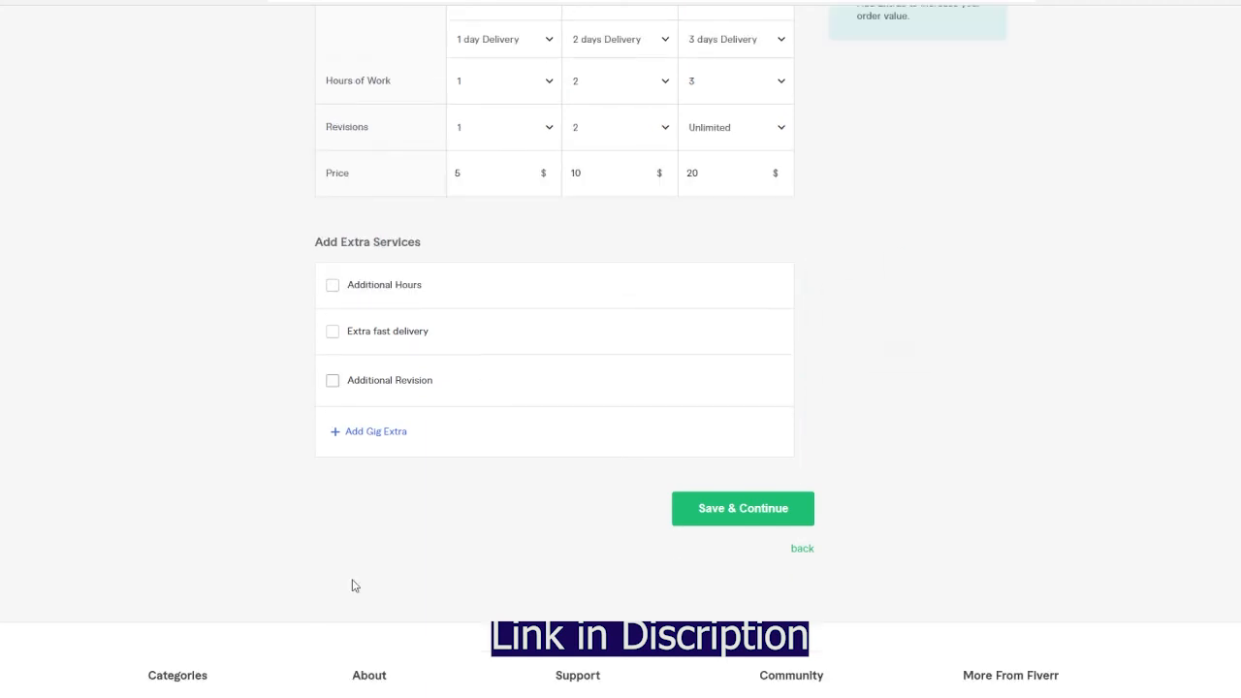
- Save the pricing and write a gig description from "I am determined to serve clients" to "Feel free to contact me.", without trailing asterisks
{"action": "left_click", "coordinate": [728, 516]}
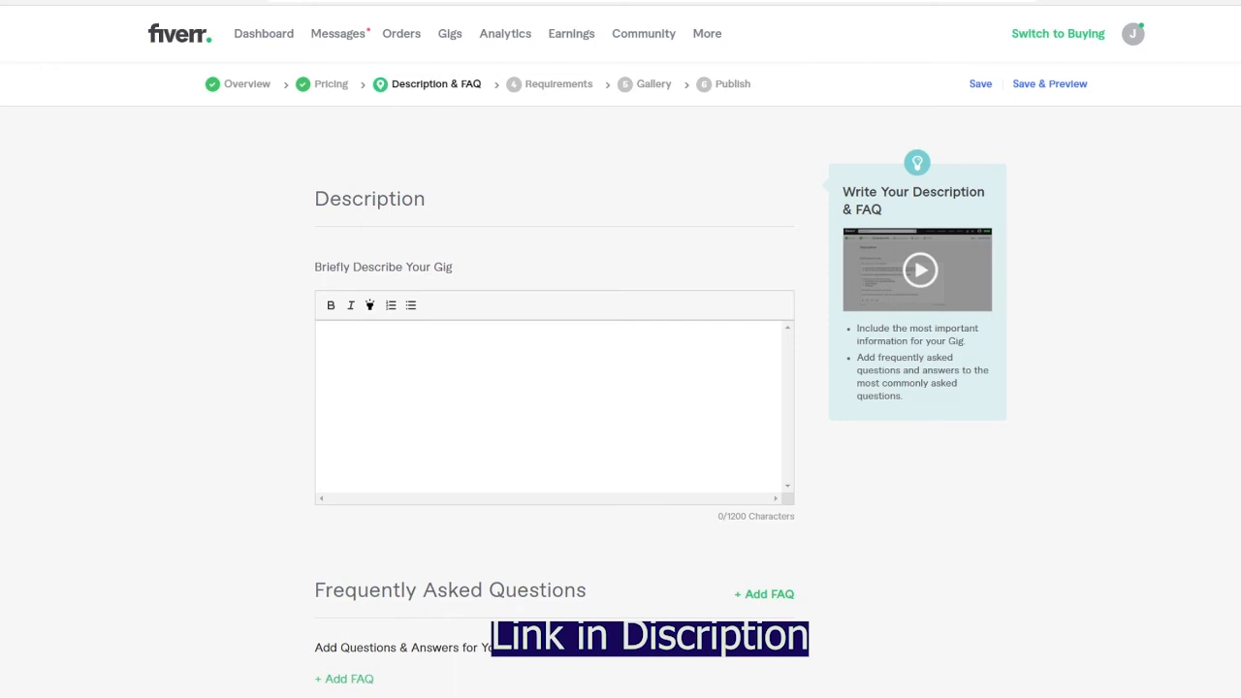
{"action": "left_click", "coordinate": [535, 397]}
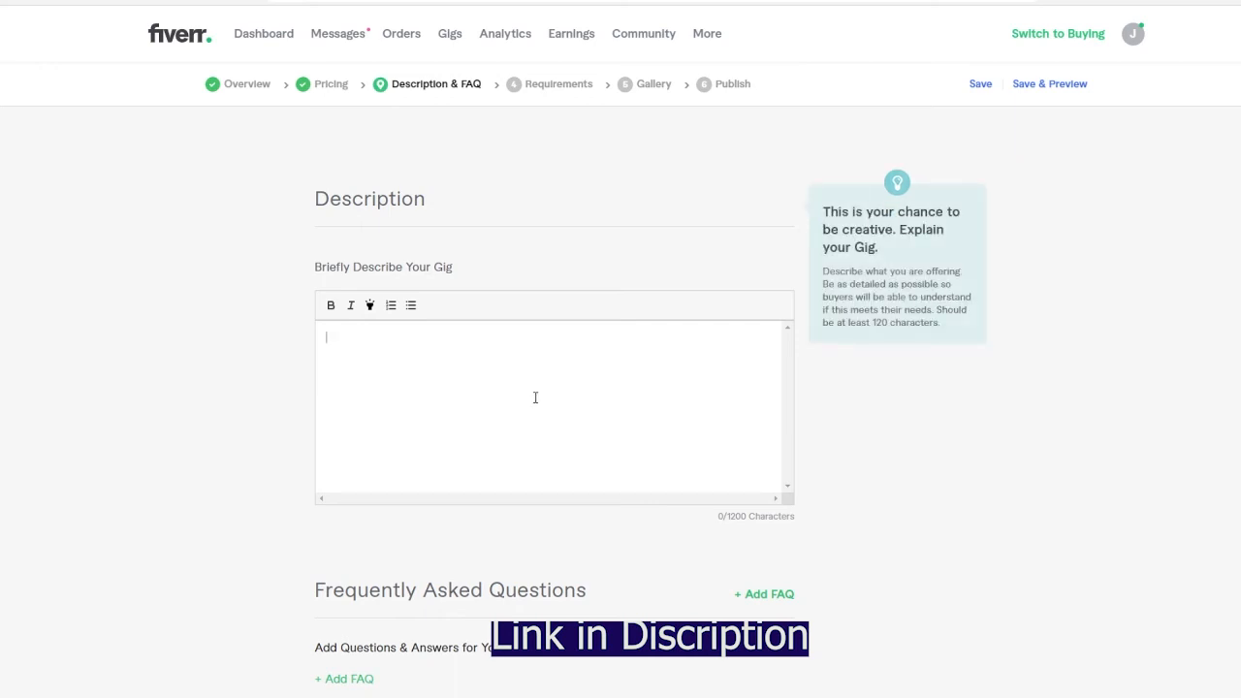
{"action": "type", "text": "I am determined to serve clients with a high quality of expertise and professionalism. I keep me hectic through learning new items. Creating skills can be my interest. So I'm ready to work in a new direction always.  Feel free to contact me. **"}
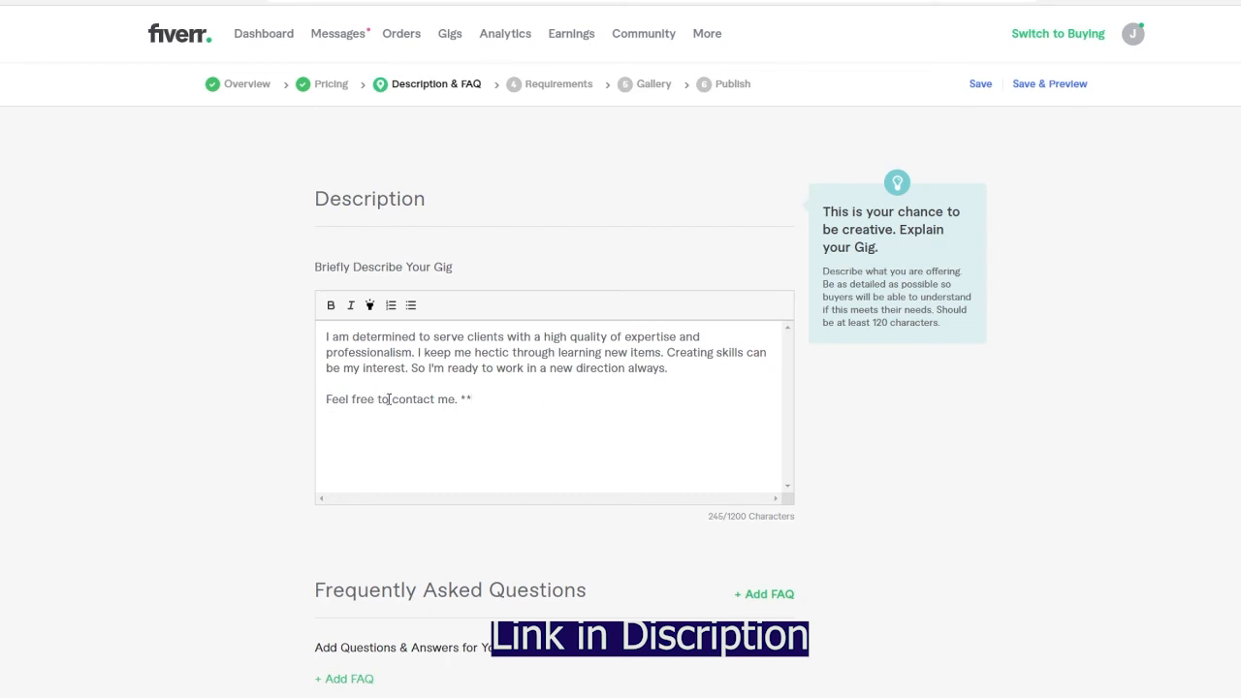
{"action": "left_click_drag", "start_coordinate": [461, 398], "coordinate": [494, 408]}
{"action": "key", "text": "BackSpace"}
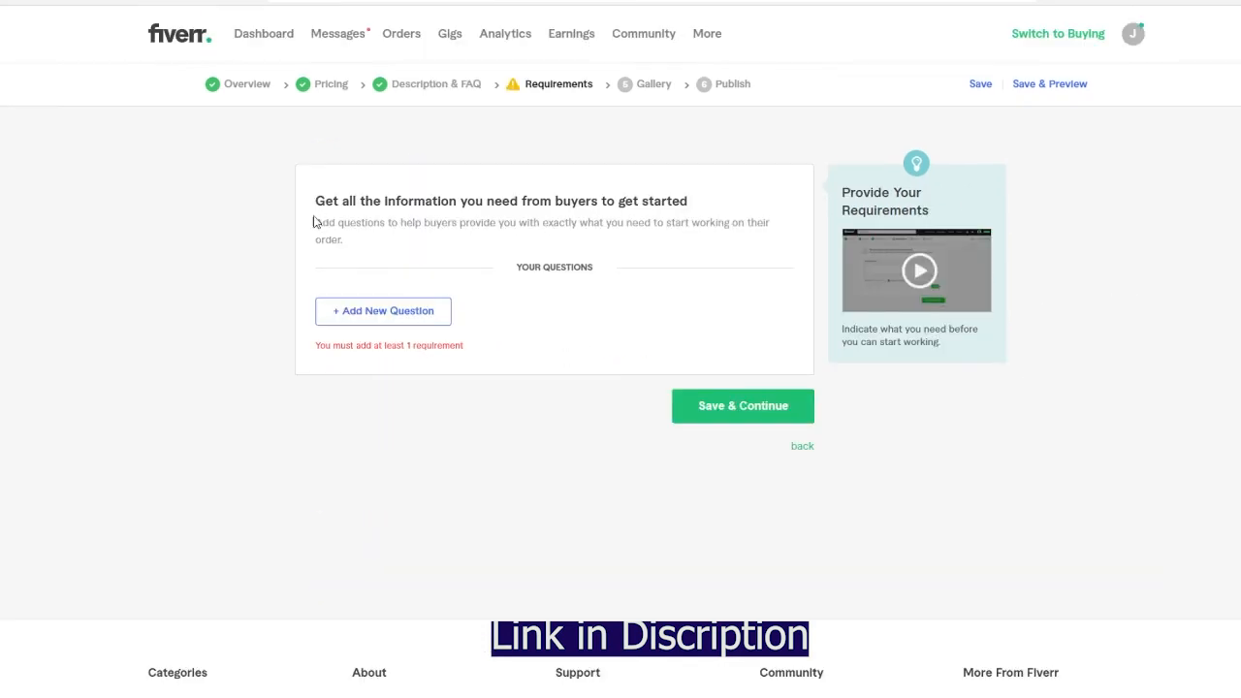
- Add the required free-text buyer question "I Need Brief Explanation for the work" and save the requirements
{"action": "left_click", "coordinate": [344, 318]}
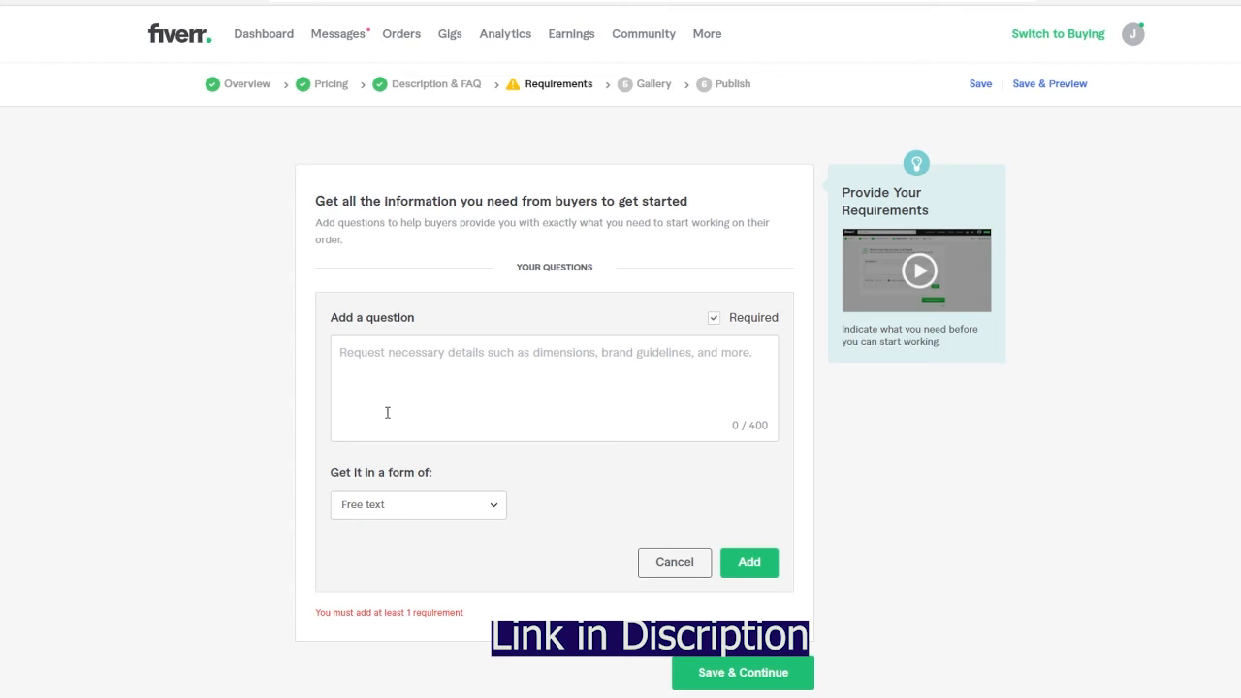
{"action": "left_click", "coordinate": [369, 352]}
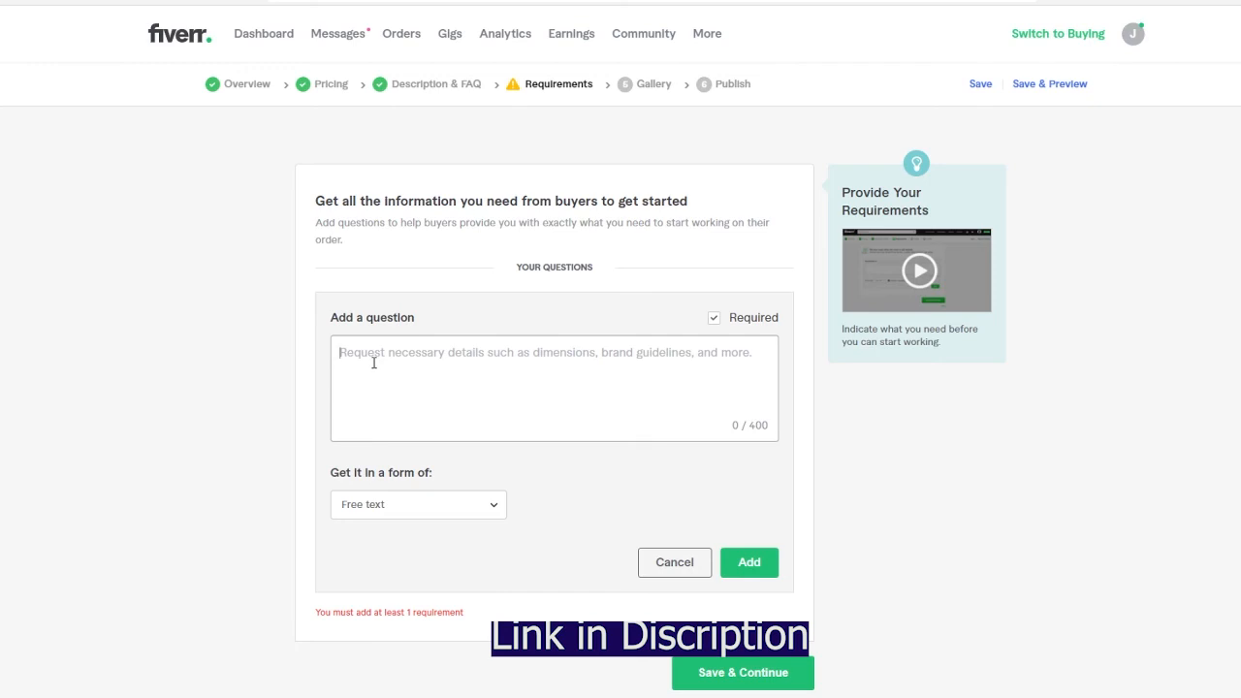
{"action": "type", "text": "I Need"}
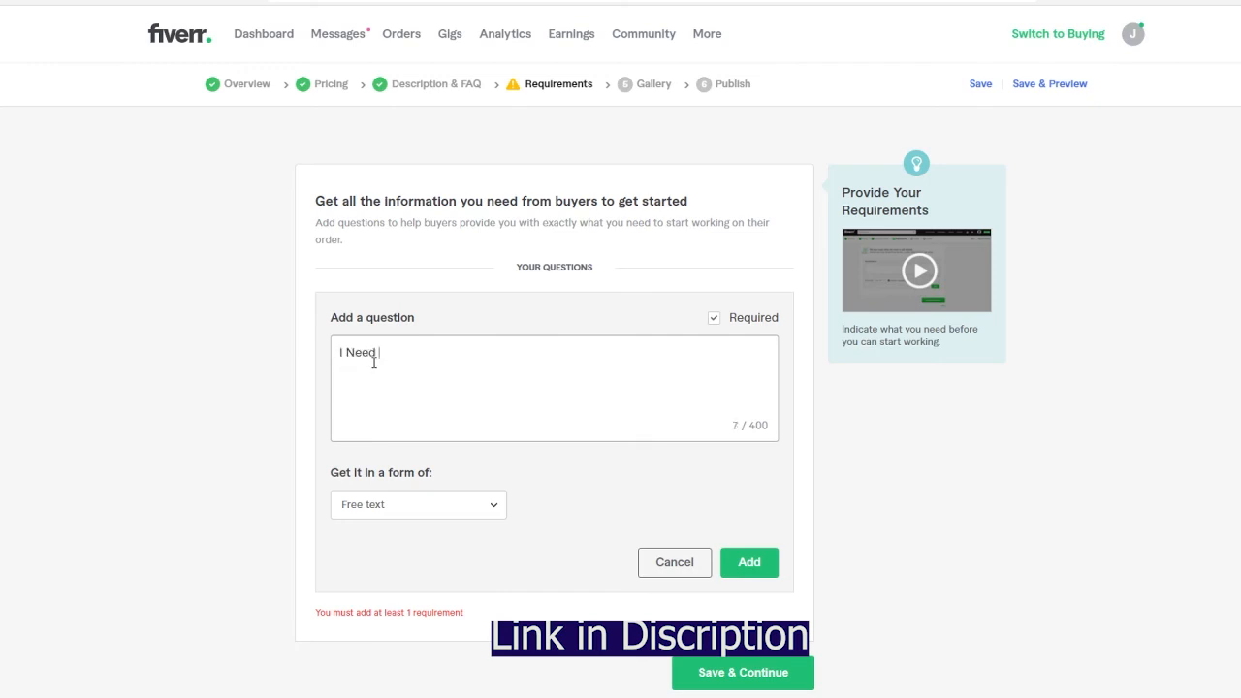
{"action": "type", "text": " Brief Explanation for the work"}
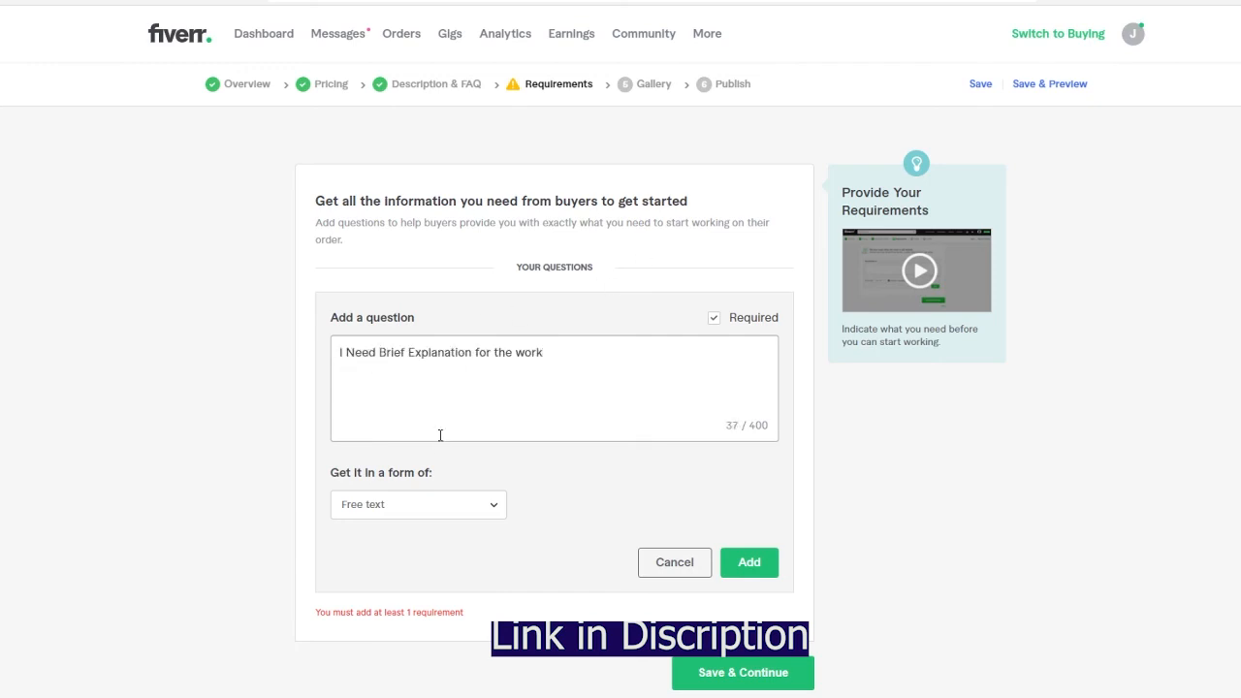
{"action": "left_click", "coordinate": [475, 412]}
{"action": "left_click_drag", "start_coordinate": [564, 359], "coordinate": [267, 399]}
{"action": "left_click", "coordinate": [363, 515]}
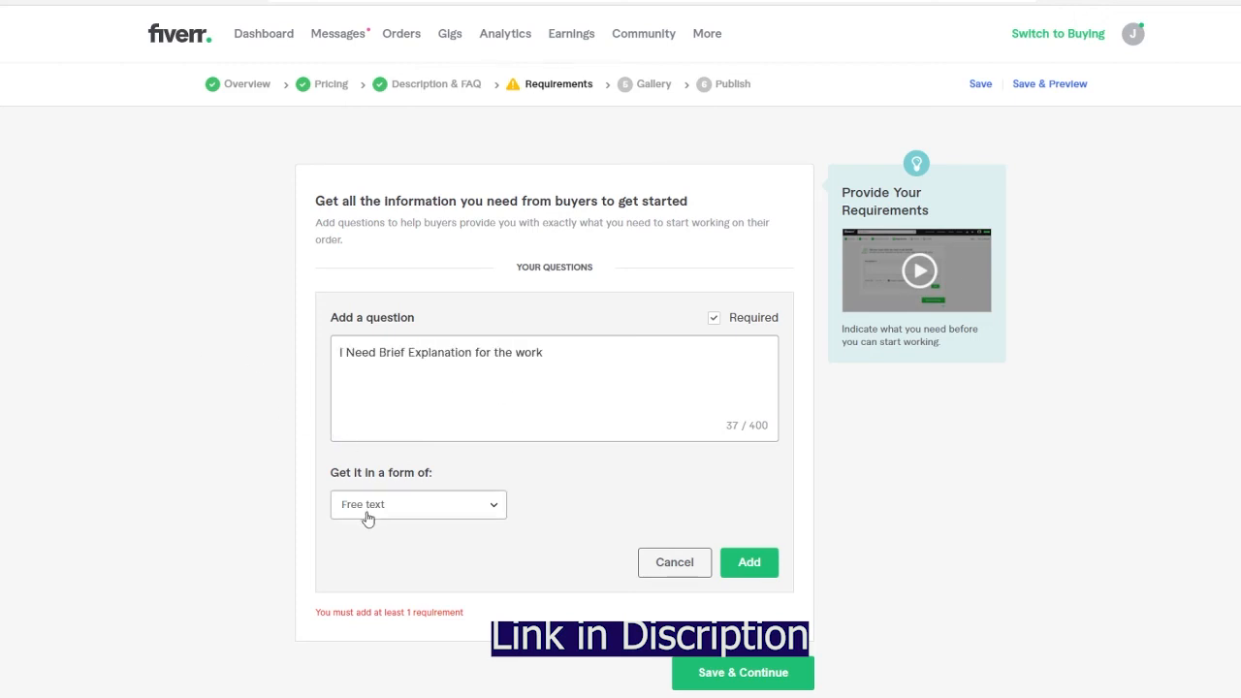
{"action": "left_click", "coordinate": [311, 488]}
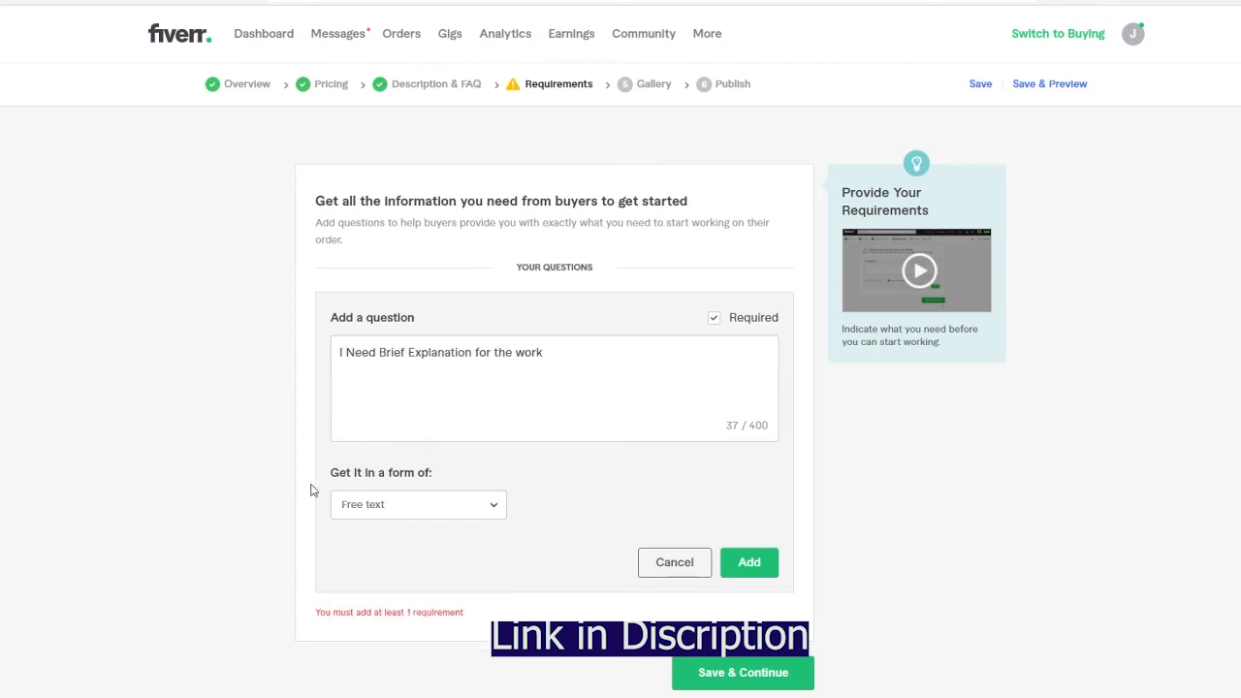
{"action": "left_click", "coordinate": [737, 568]}
{"action": "left_click", "coordinate": [696, 455]}
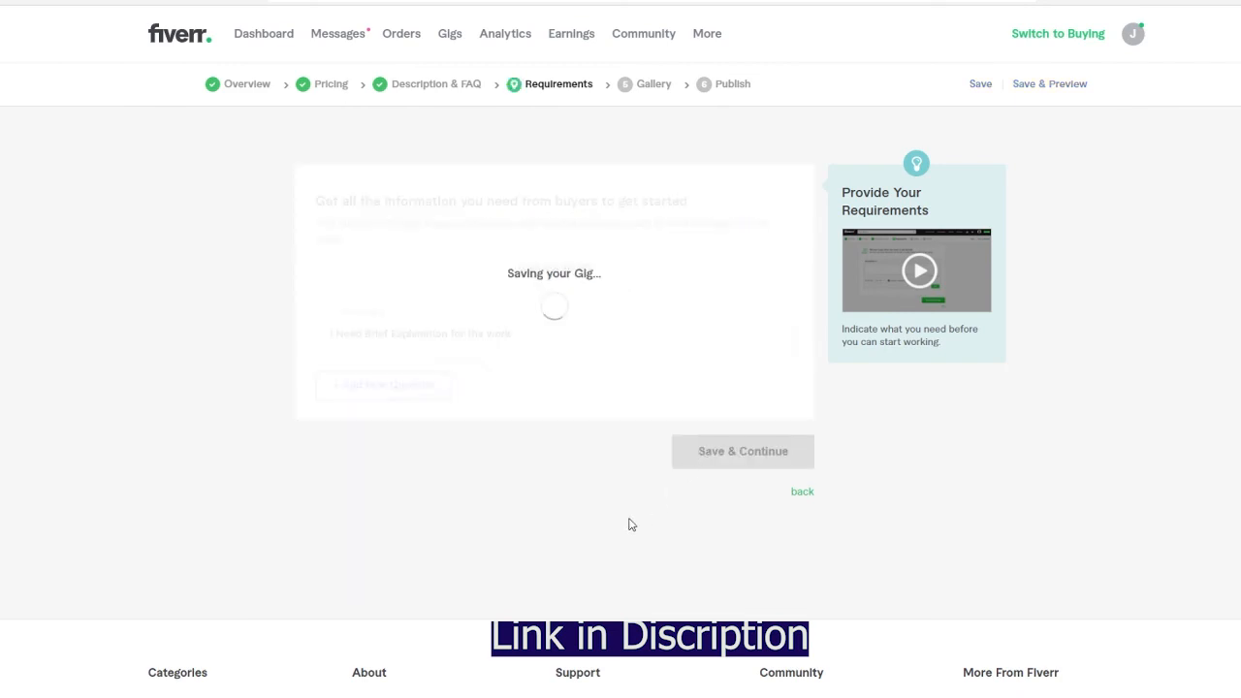
- Review the gallery's image, video and document sections and save the gallery without adding a video or PDF
{"action": "scroll", "coordinate": [296, 289], "scroll_direction": "up", "scroll_amount": 2}
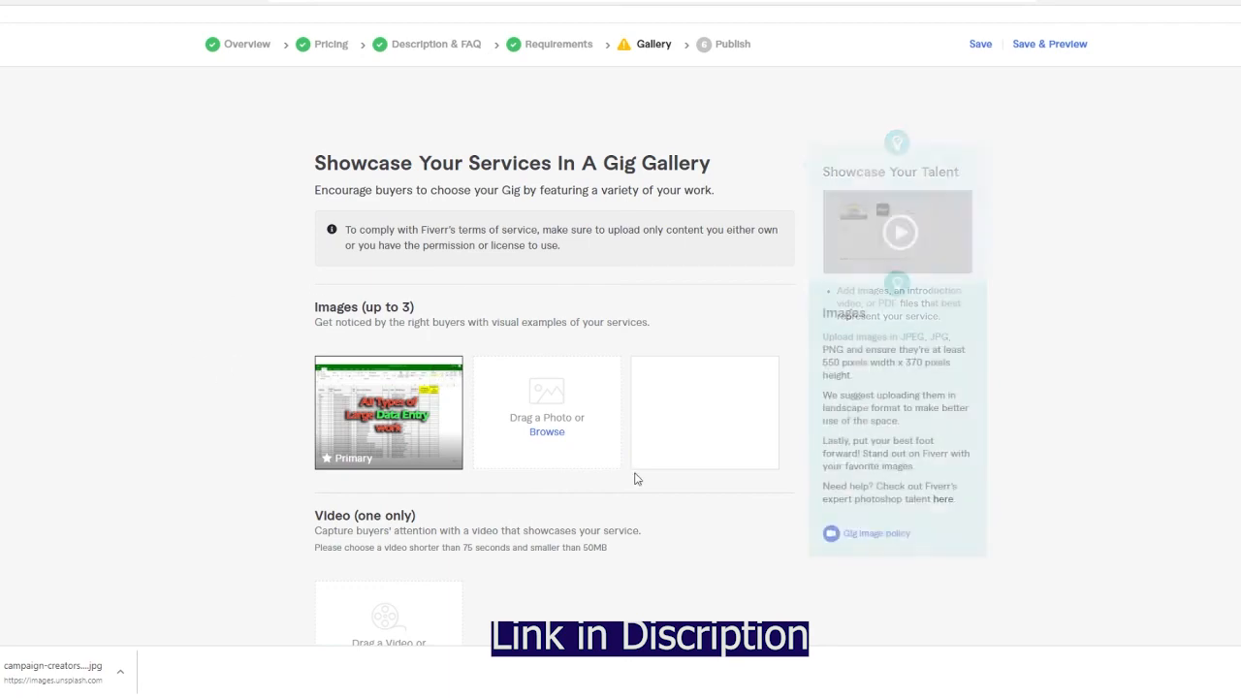
{"action": "scroll", "coordinate": [242, 396], "scroll_direction": "down", "scroll_amount": 4}
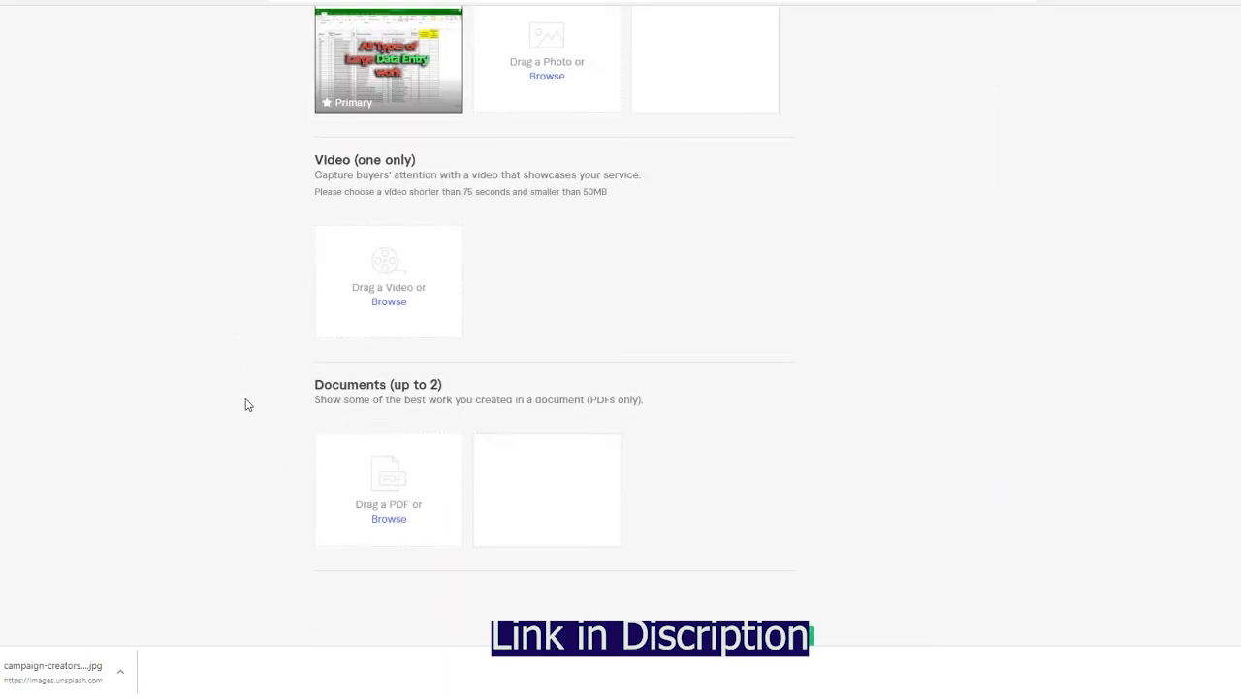
{"action": "scroll", "coordinate": [246, 405], "scroll_direction": "up", "scroll_amount": 3}
{"action": "scroll", "coordinate": [244, 408], "scroll_direction": "down", "scroll_amount": 5}
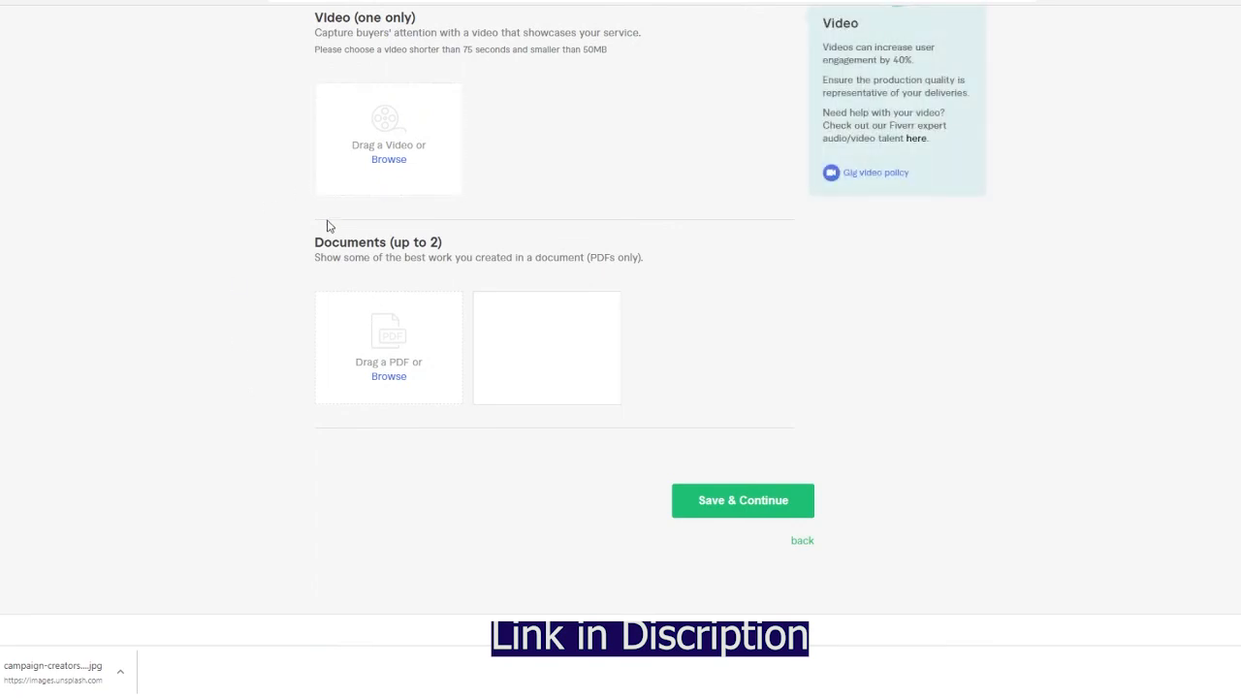
{"action": "mouse_move", "coordinate": [338, 360]}
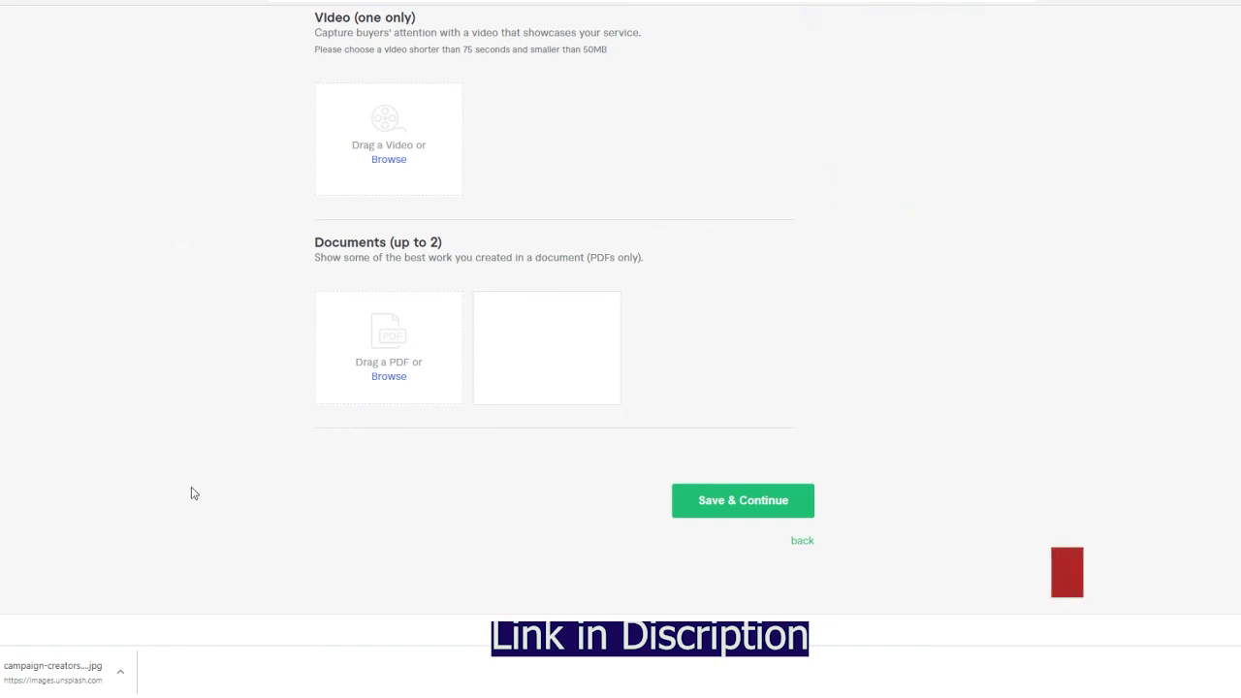
{"action": "left_click", "coordinate": [724, 512]}
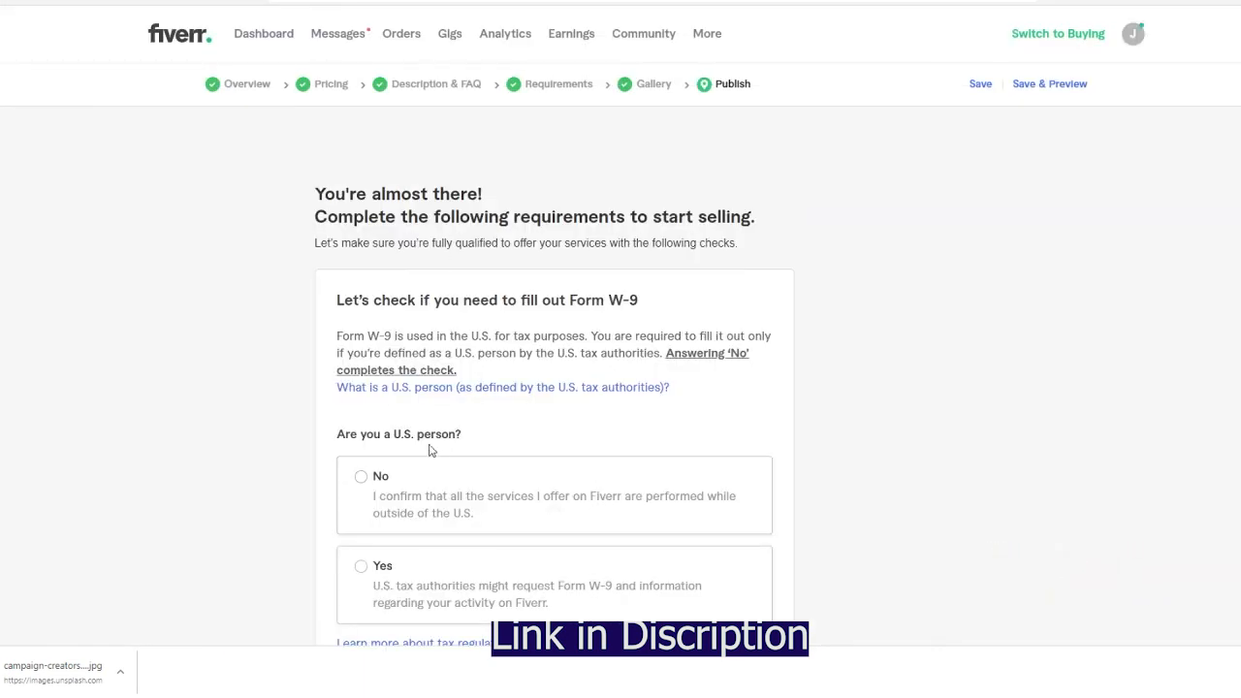
- Answer No to being a U.S. person in the Form W-9 check, save it and close the confirmation
{"action": "scroll", "coordinate": [742, 484], "scroll_direction": "down", "scroll_amount": 3}
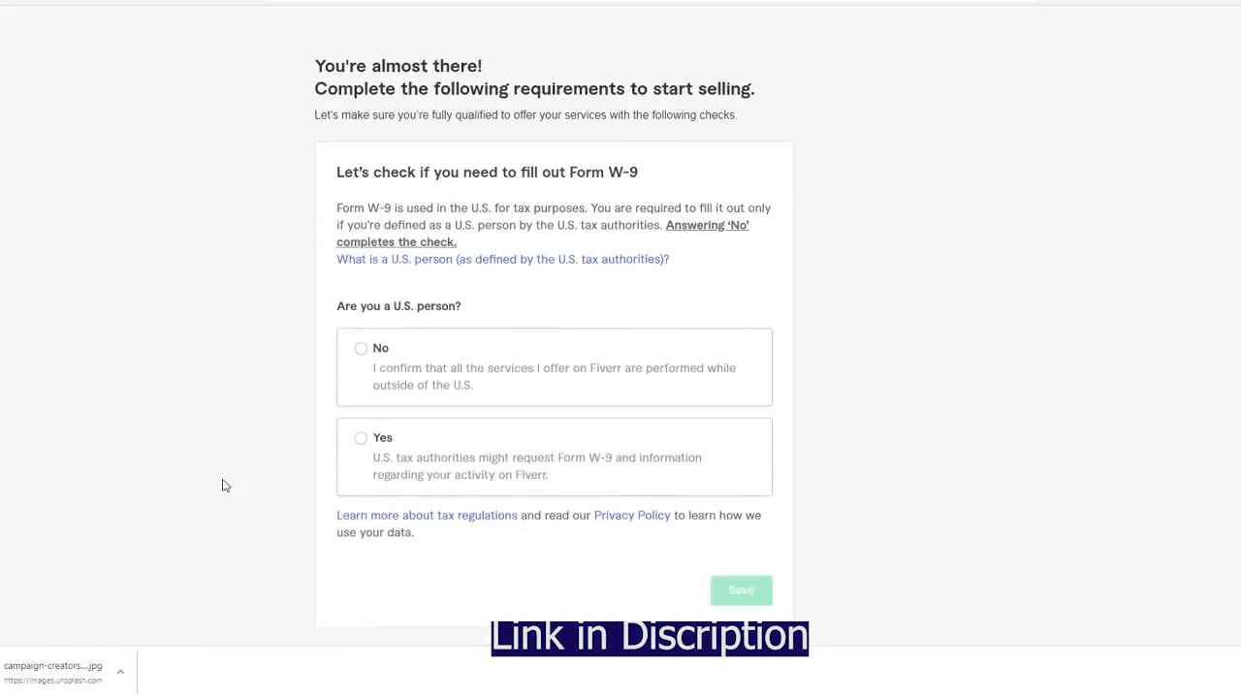
{"action": "left_click", "coordinate": [353, 341]}
{"action": "left_click", "coordinate": [749, 576]}
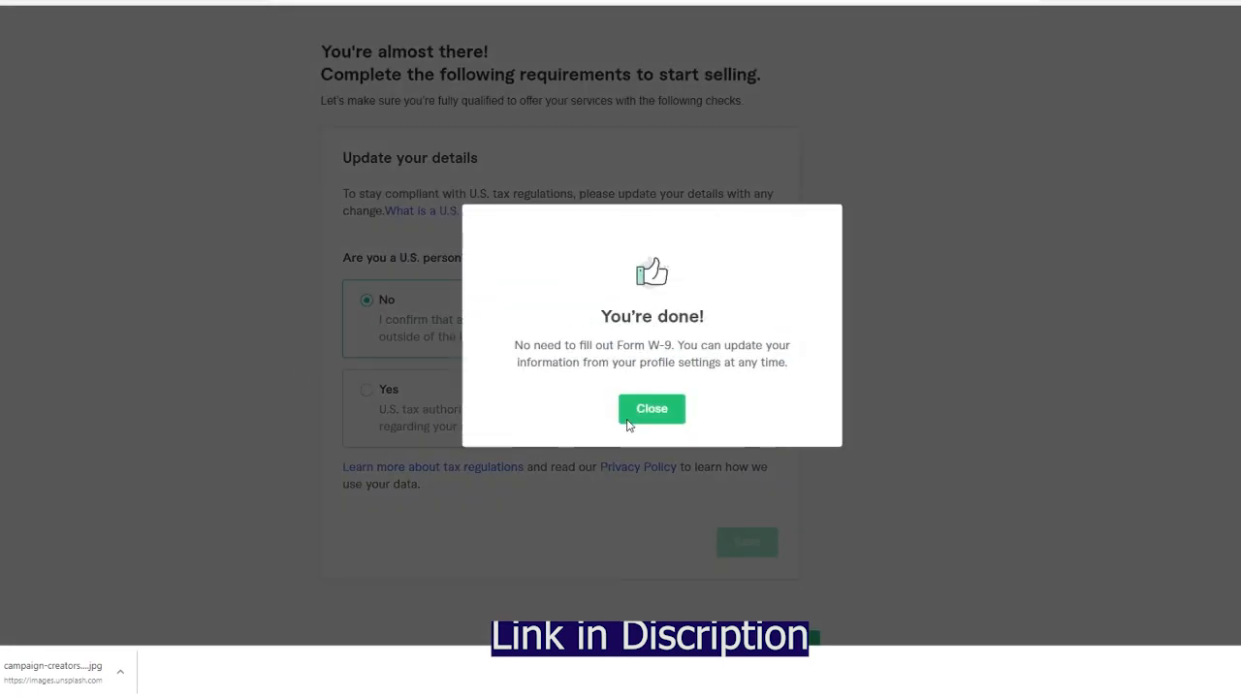
{"action": "left_click", "coordinate": [635, 417]}
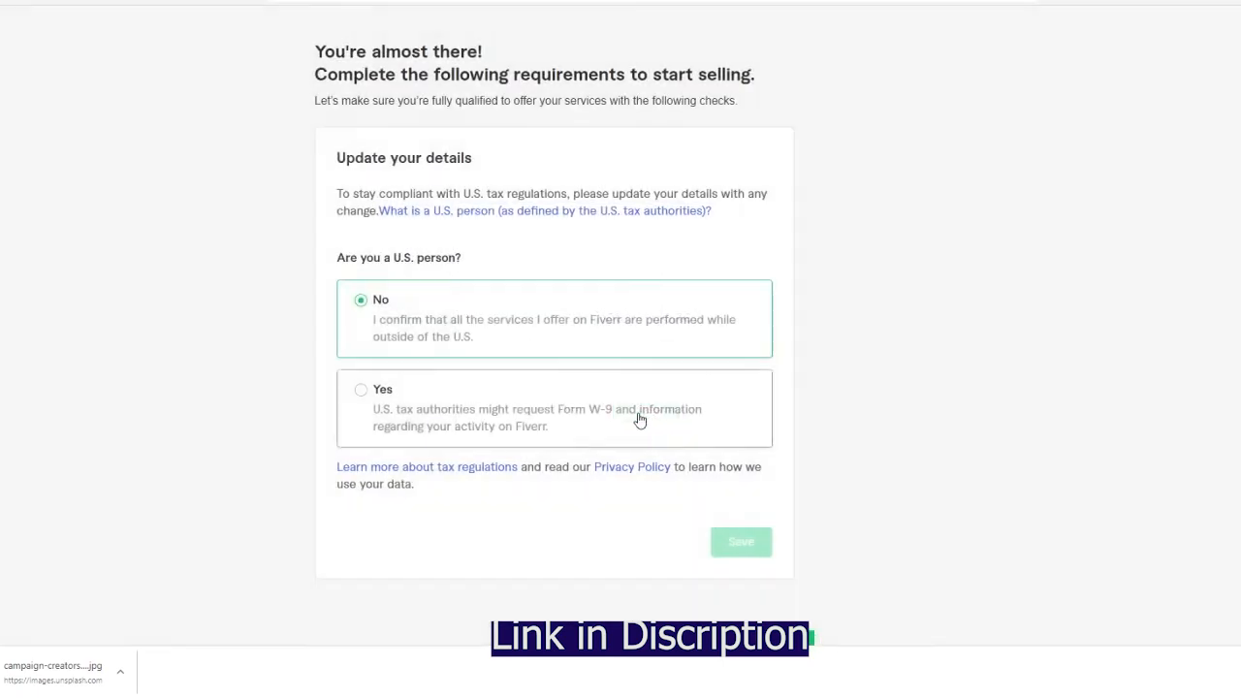
{"action": "scroll", "coordinate": [555, 371], "scroll_direction": "up", "scroll_amount": 3}
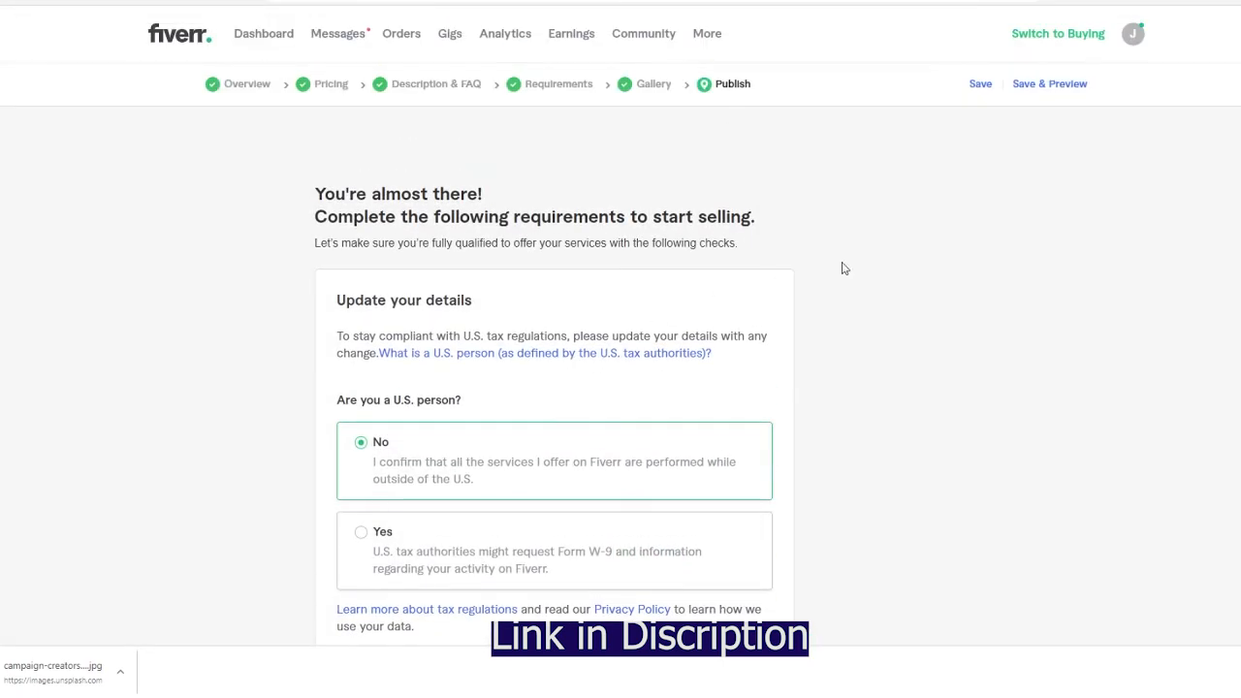